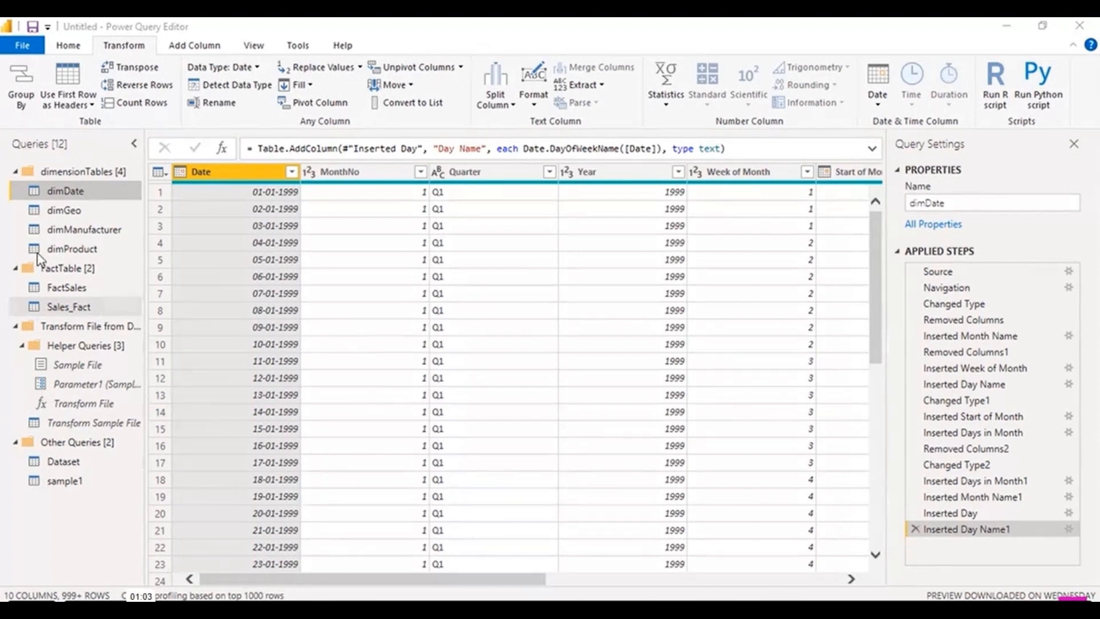
Look through the date rows of the dimDate query.
{"action": "scroll", "coordinate": [243, 348], "scroll_direction": "down", "scroll_amount": 20}
{"action": "scroll", "coordinate": [240, 361], "scroll_direction": "down", "scroll_amount": 15}
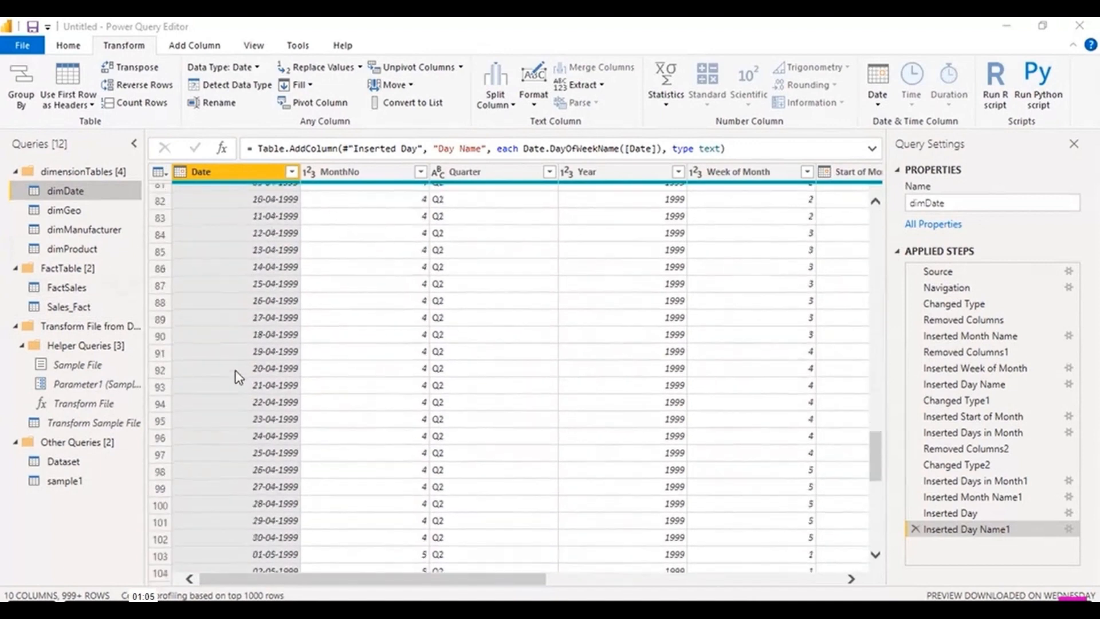
{"action": "scroll", "coordinate": [235, 370], "scroll_direction": "up", "scroll_amount": 20}
{"action": "scroll", "coordinate": [237, 371], "scroll_direction": "up", "scroll_amount": 10}
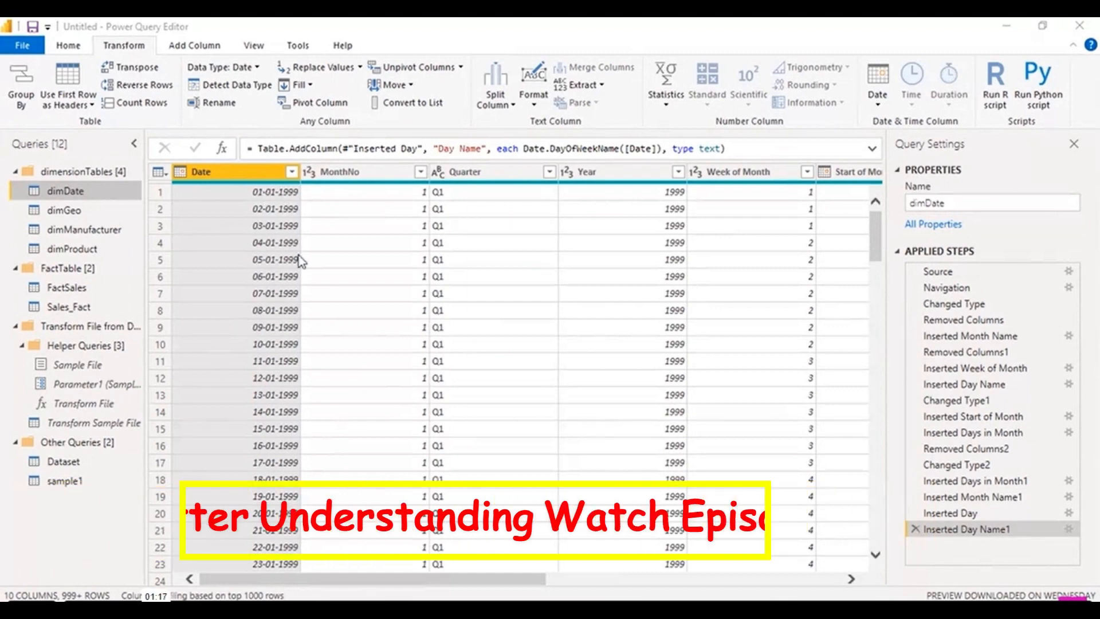
{"action": "scroll", "coordinate": [307, 356], "scroll_direction": "down", "scroll_amount": 20}
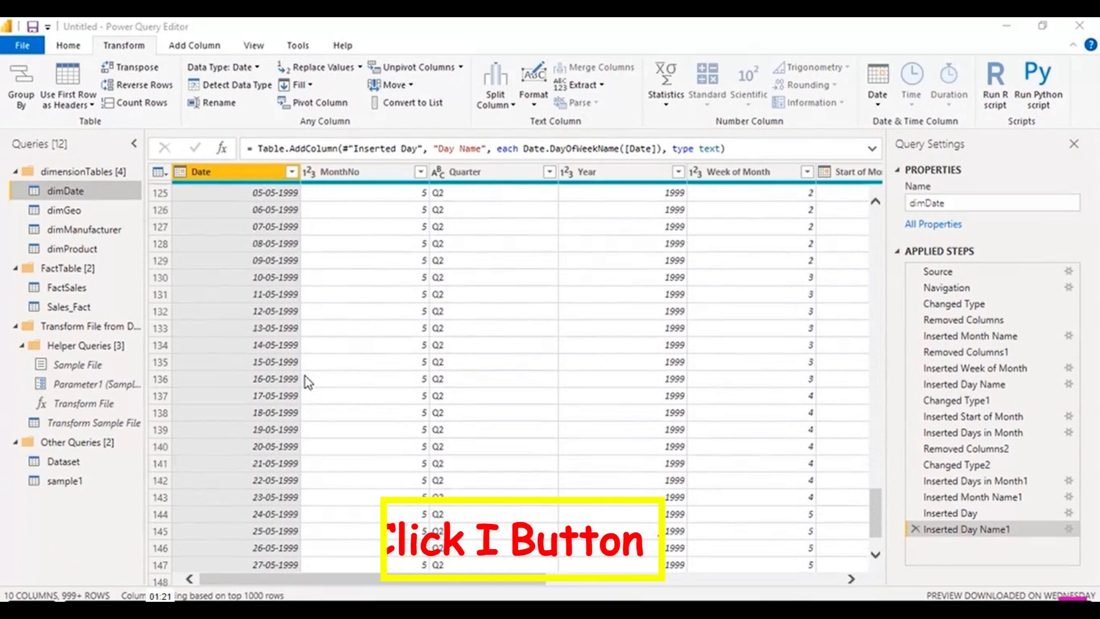
{"action": "scroll", "coordinate": [307, 379], "scroll_direction": "up", "scroll_amount": 7}
{"action": "scroll", "coordinate": [307, 376], "scroll_direction": "up", "scroll_amount": 20}
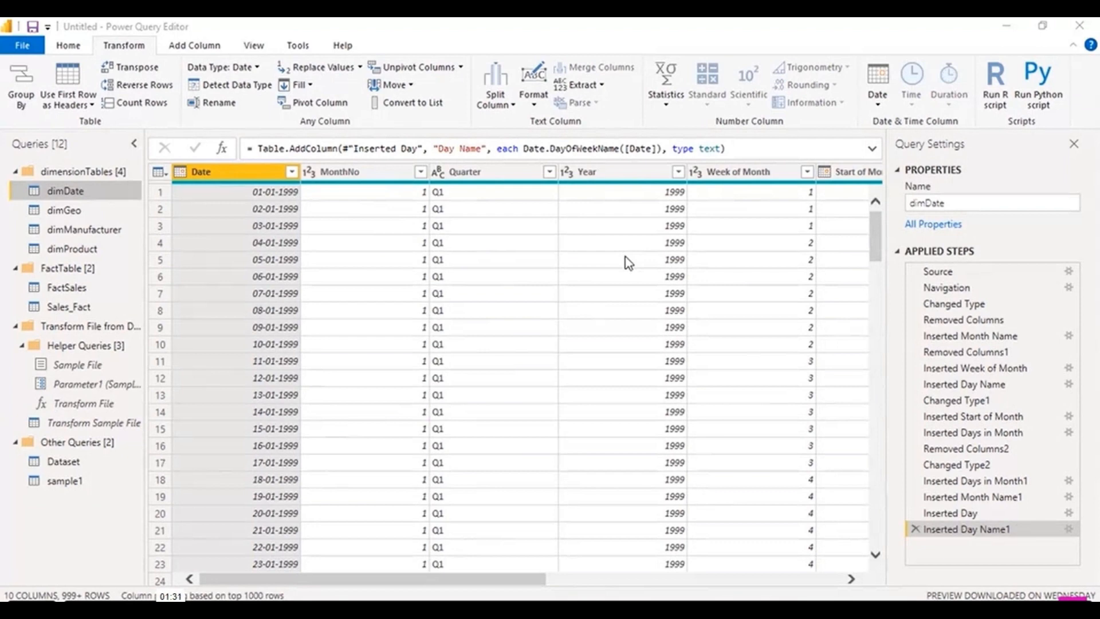
Duplicate the dimDate query and rename the copy "earliest".
{"action": "right_click", "coordinate": [89, 191]}
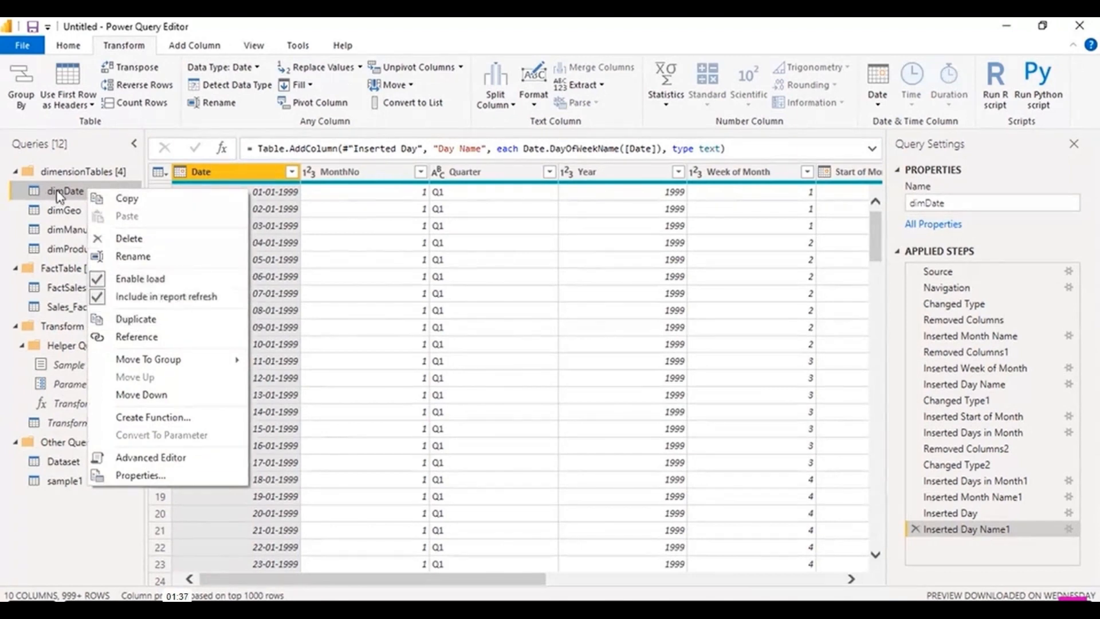
{"action": "left_click", "coordinate": [74, 195]}
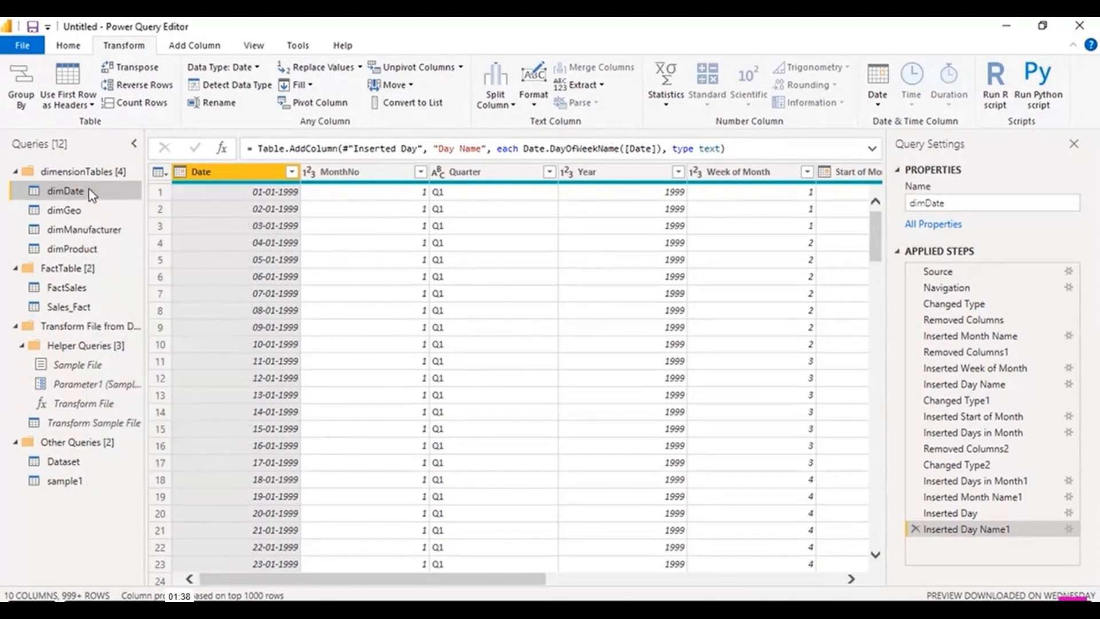
{"action": "right_click", "coordinate": [89, 191]}
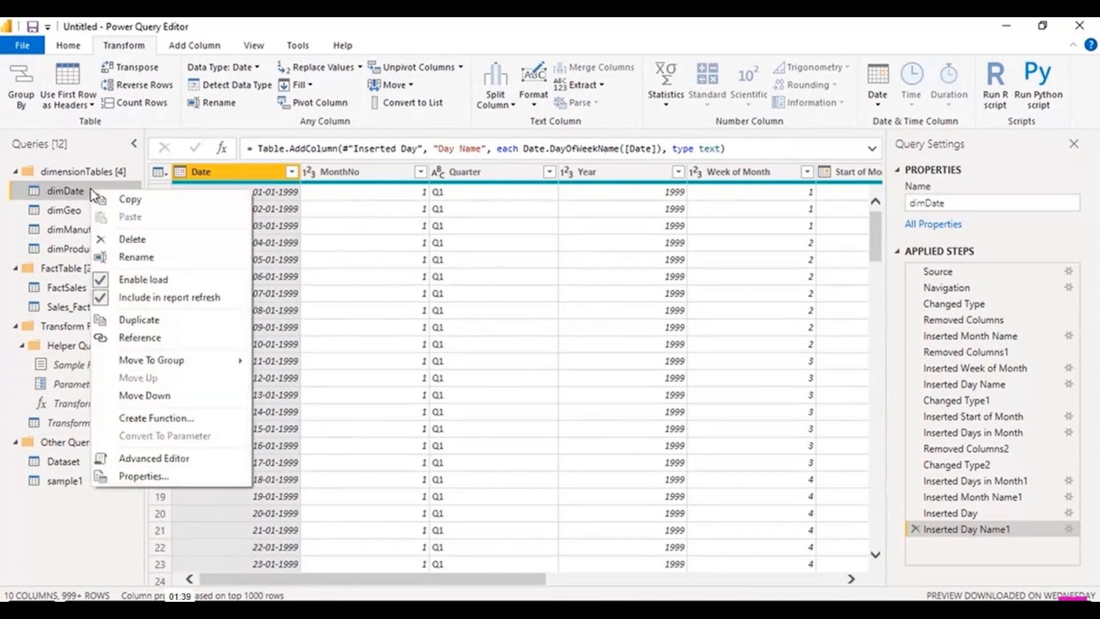
{"action": "left_click", "coordinate": [159, 322]}
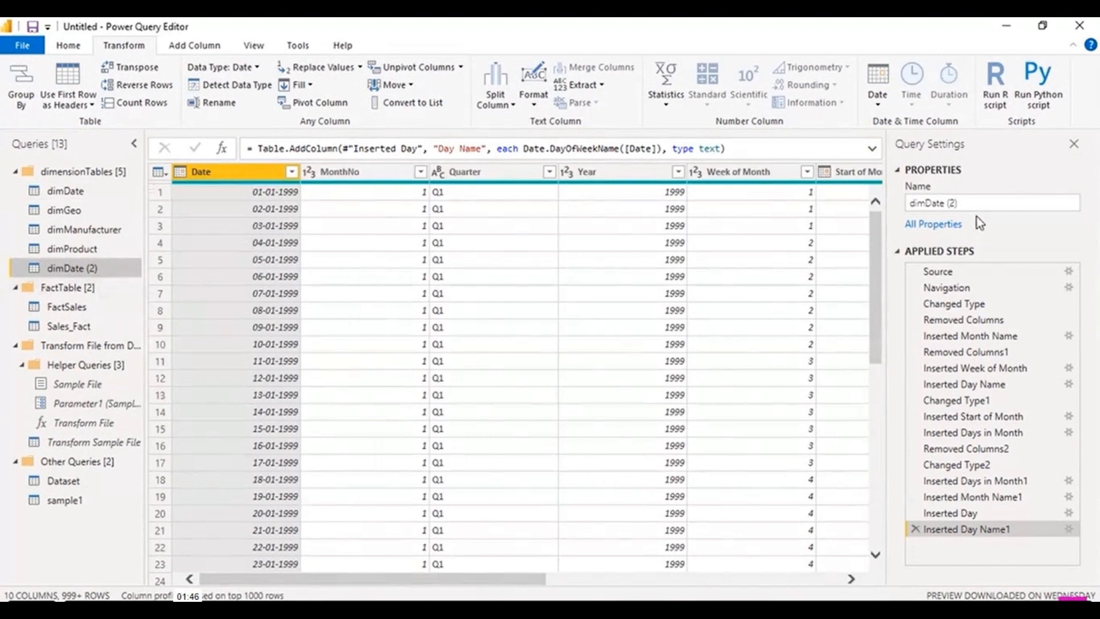
{"action": "left_click_drag", "start_coordinate": [973, 206], "coordinate": [849, 237]}
{"action": "type", "text": "eas"}
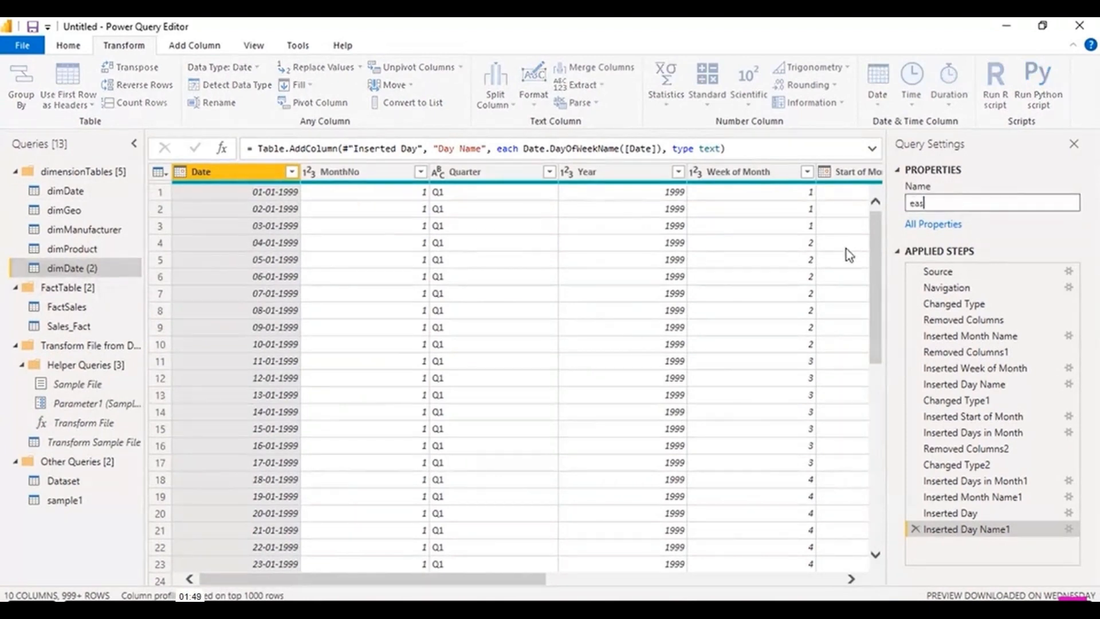
{"action": "key", "text": "BackSpace"}
{"action": "type", "text": "rliest"}
{"action": "key", "text": "Return"}
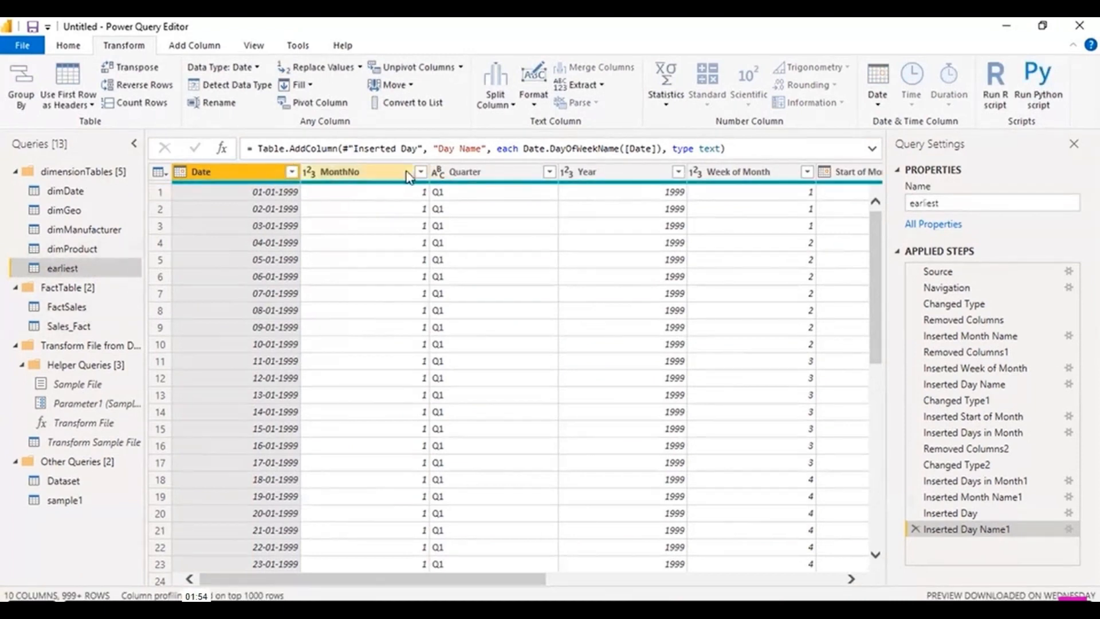
Remove all columns except Date from the earliest query.
{"action": "right_click", "coordinate": [224, 180]}
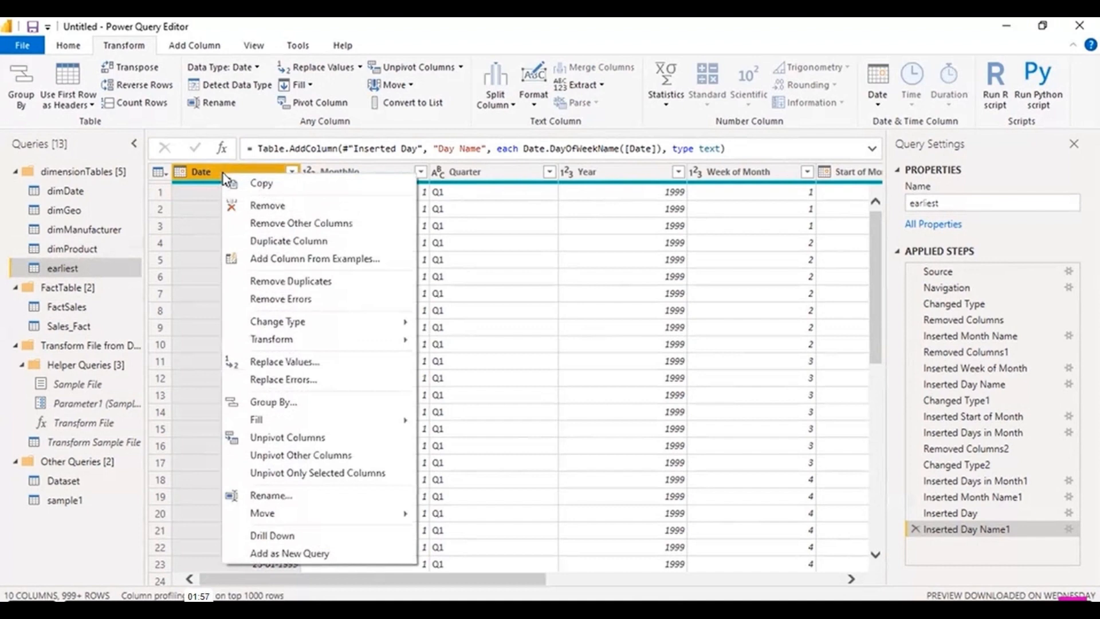
{"action": "left_click", "coordinate": [272, 225]}
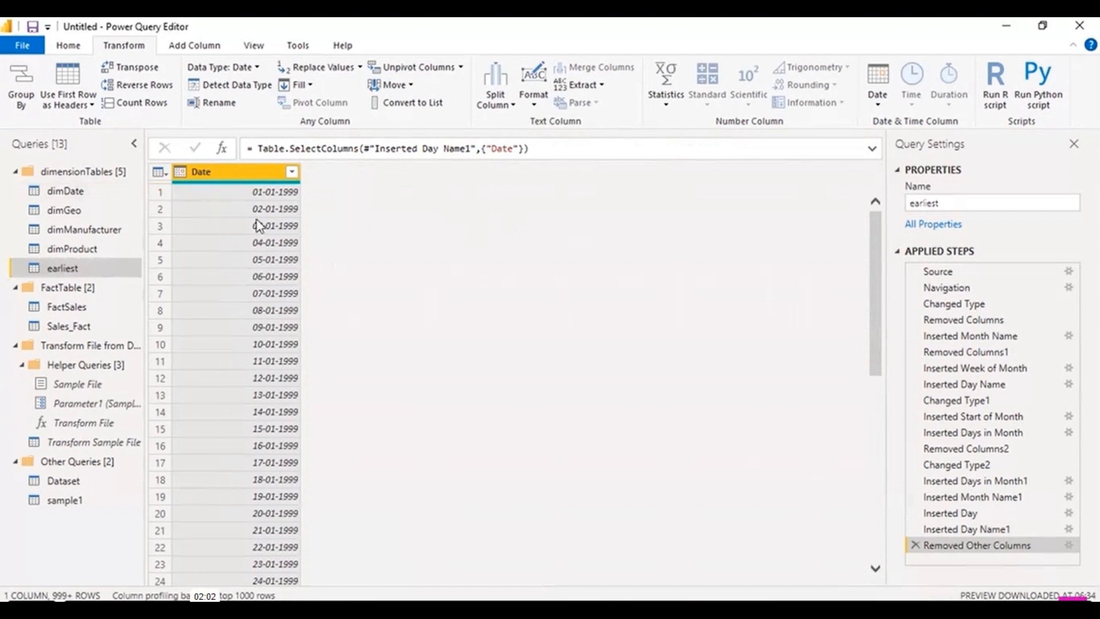
{"action": "scroll", "coordinate": [255, 253], "scroll_direction": "down", "scroll_amount": 10}
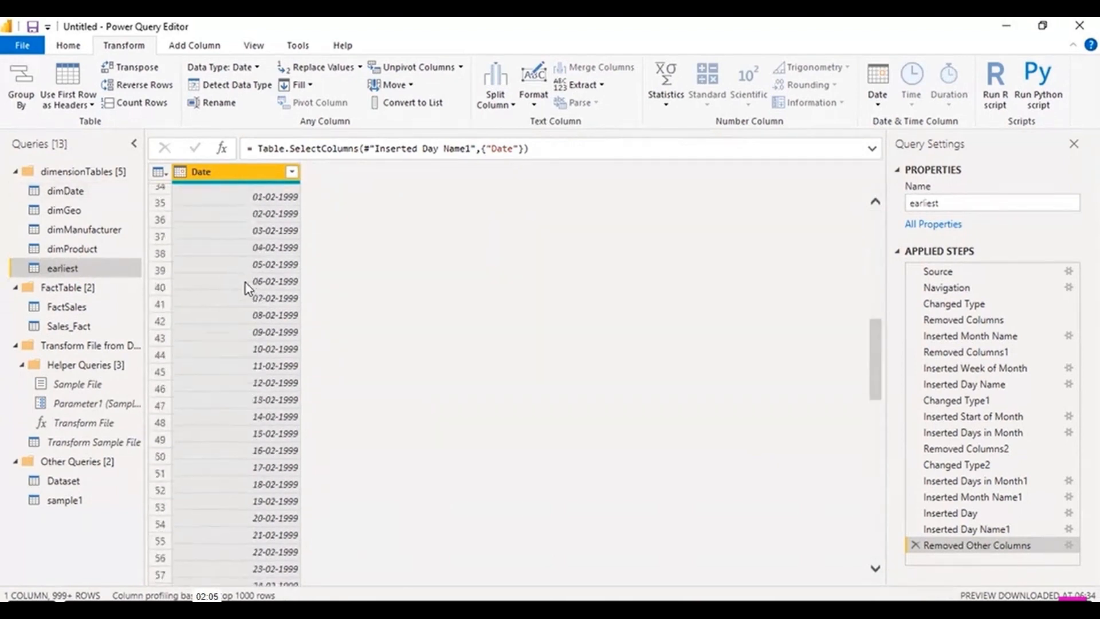
{"action": "scroll", "coordinate": [247, 287], "scroll_direction": "up", "scroll_amount": 10}
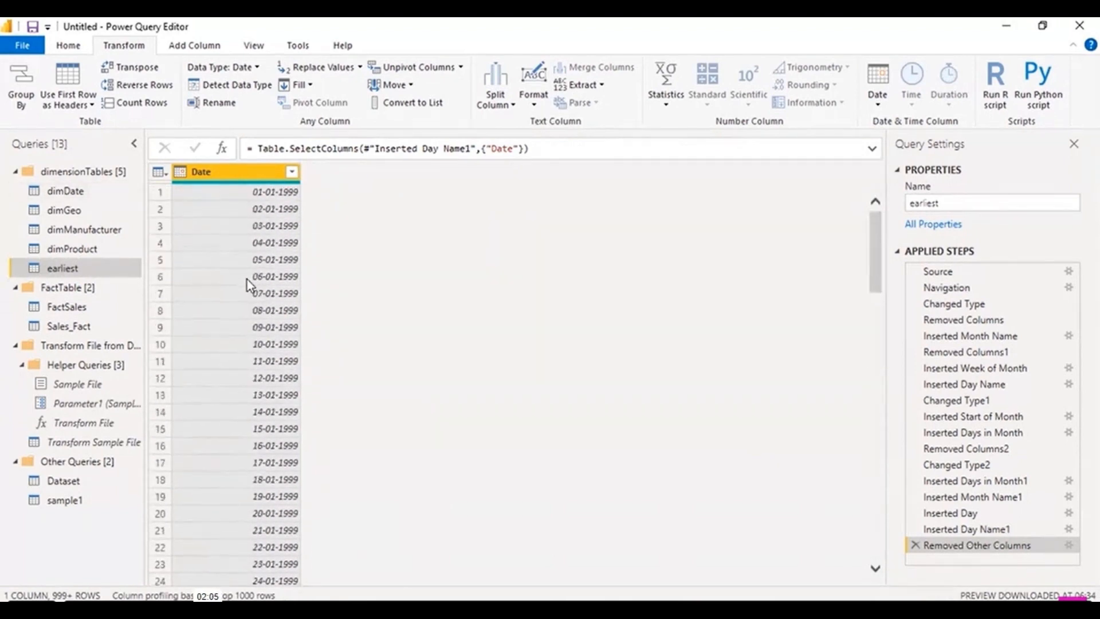
Filter the Date column of the earliest query with the Is Earliest date filter.
{"action": "left_click", "coordinate": [292, 172]}
{"action": "left_click", "coordinate": [322, 184]}
{"action": "left_click", "coordinate": [292, 172]}
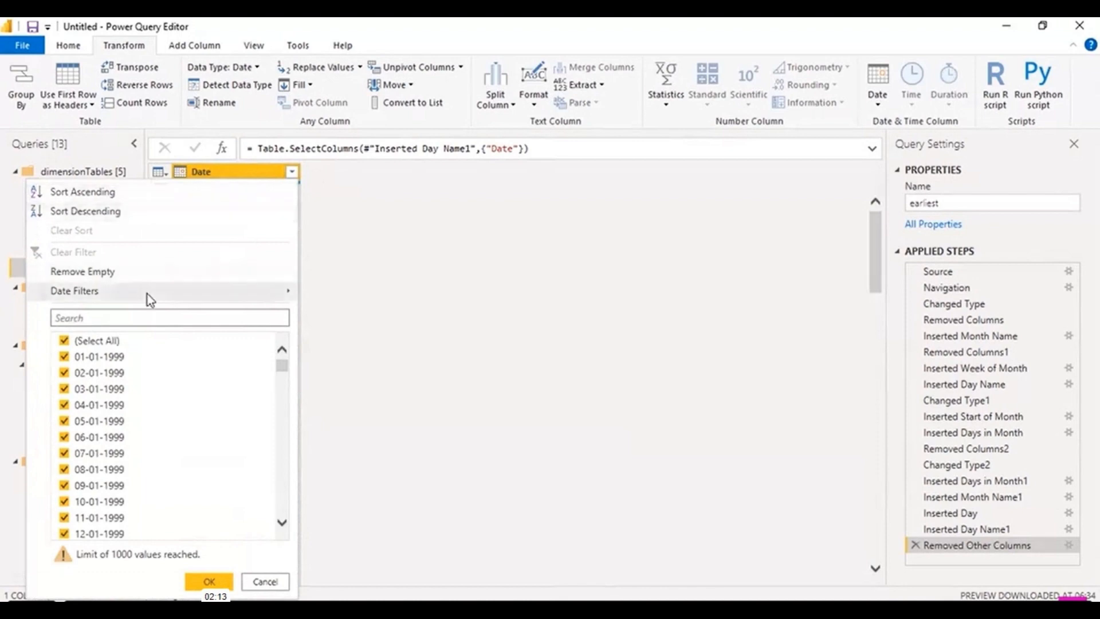
{"action": "mouse_move", "coordinate": [150, 298]}
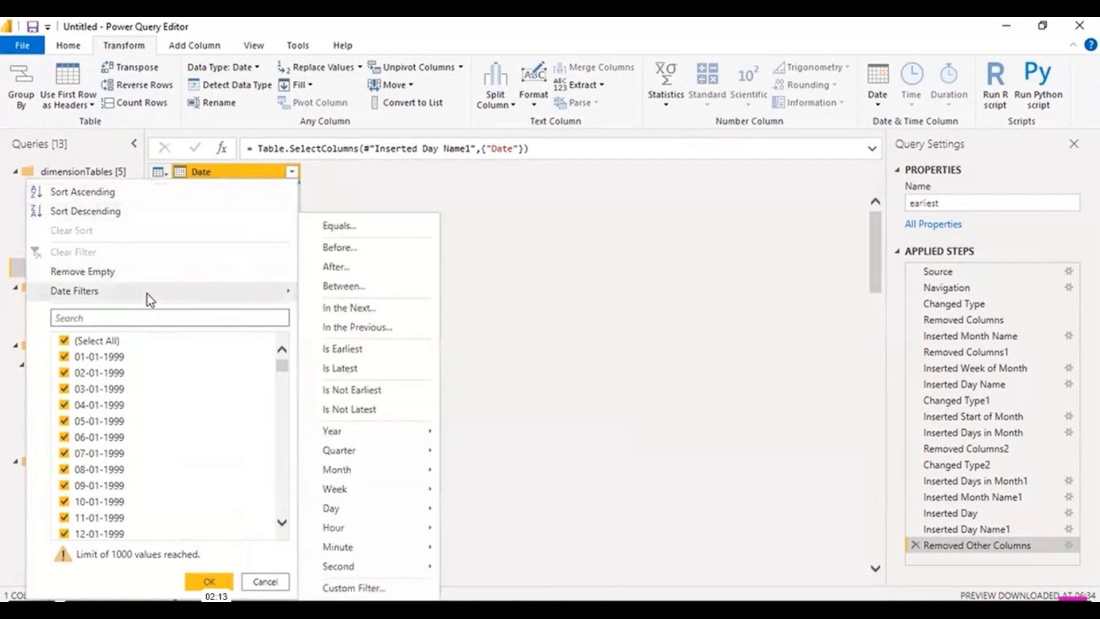
{"action": "left_click", "coordinate": [353, 350]}
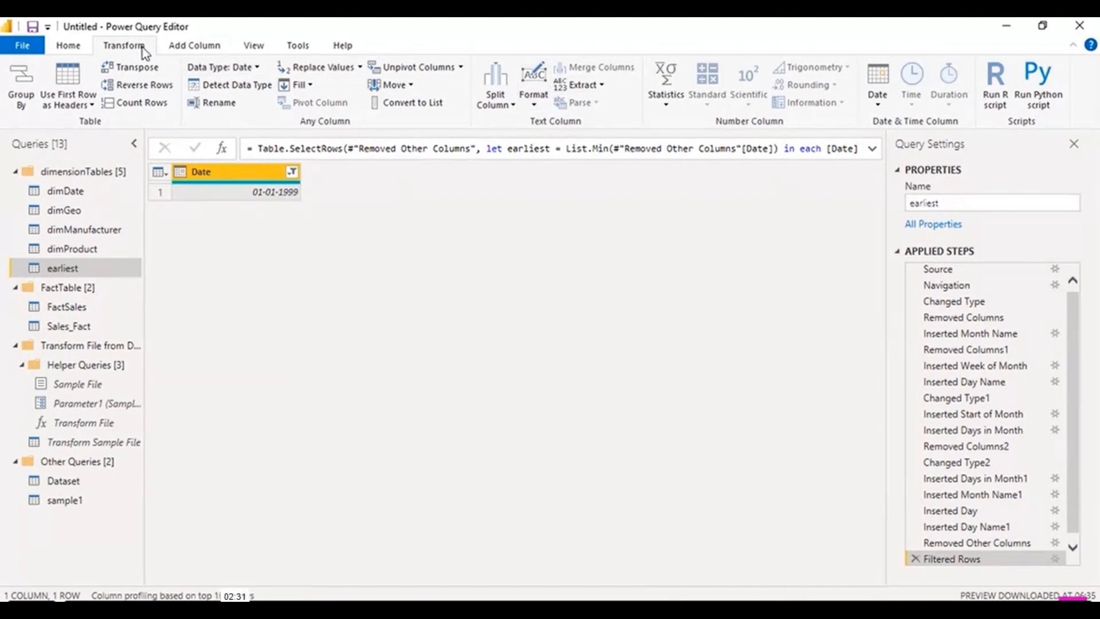
Transform the remaining date in the earliest query to Start of Year and drill down into its value.
{"action": "left_click", "coordinate": [878, 103]}
{"action": "mouse_move", "coordinate": [897, 178]}
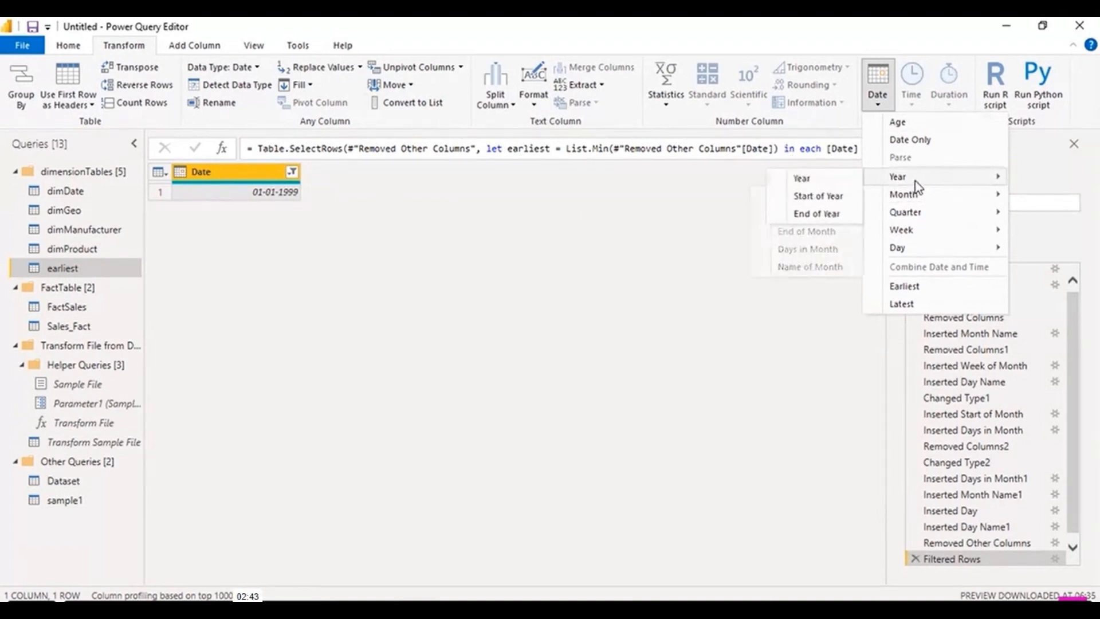
{"action": "left_click", "coordinate": [825, 196]}
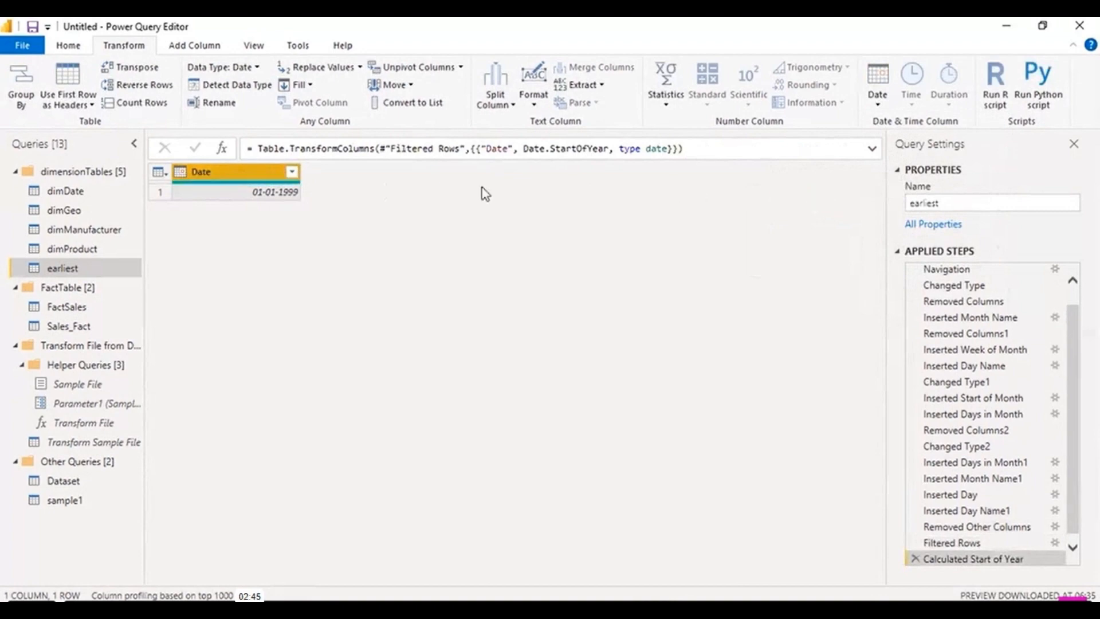
{"action": "right_click", "coordinate": [257, 194]}
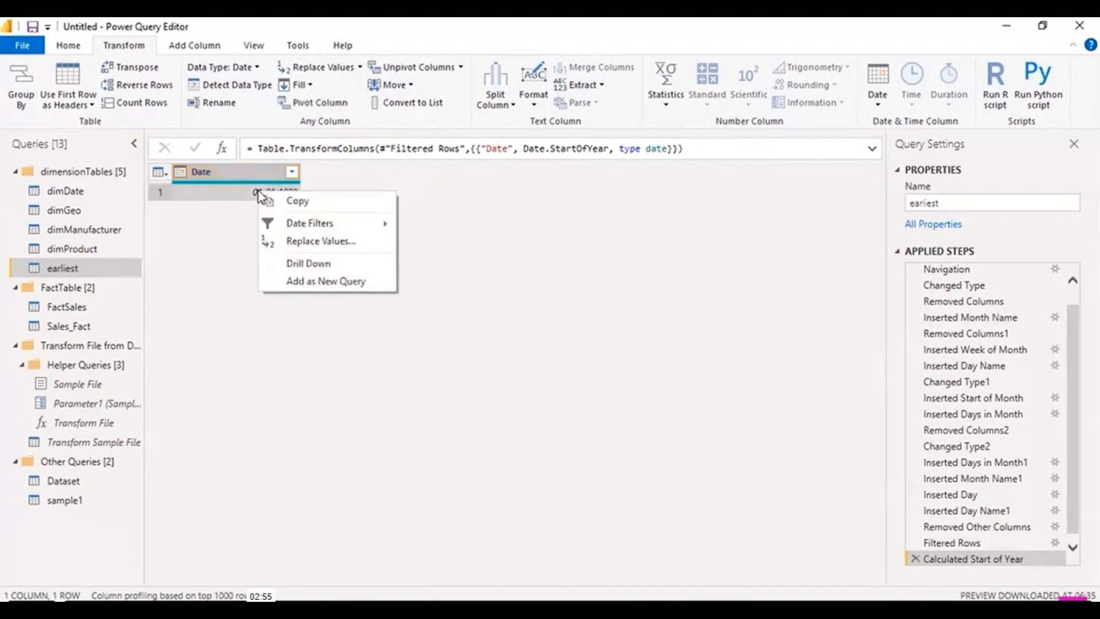
{"action": "left_click", "coordinate": [299, 266]}
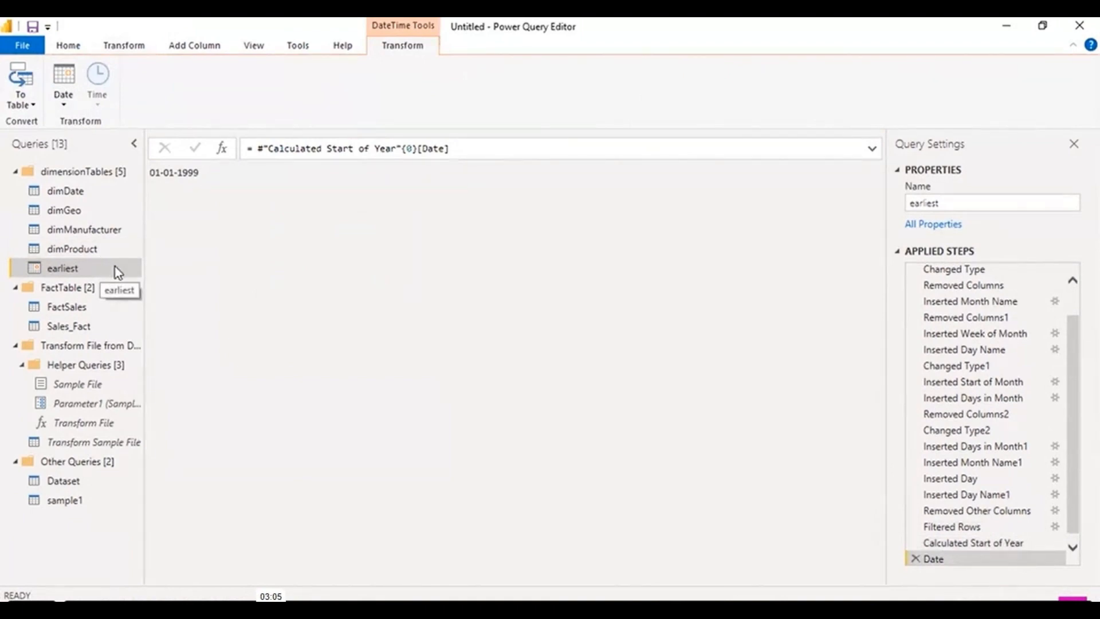
Duplicate the dimDate query again and rename this copy "Latest".
{"action": "left_click", "coordinate": [67, 191]}
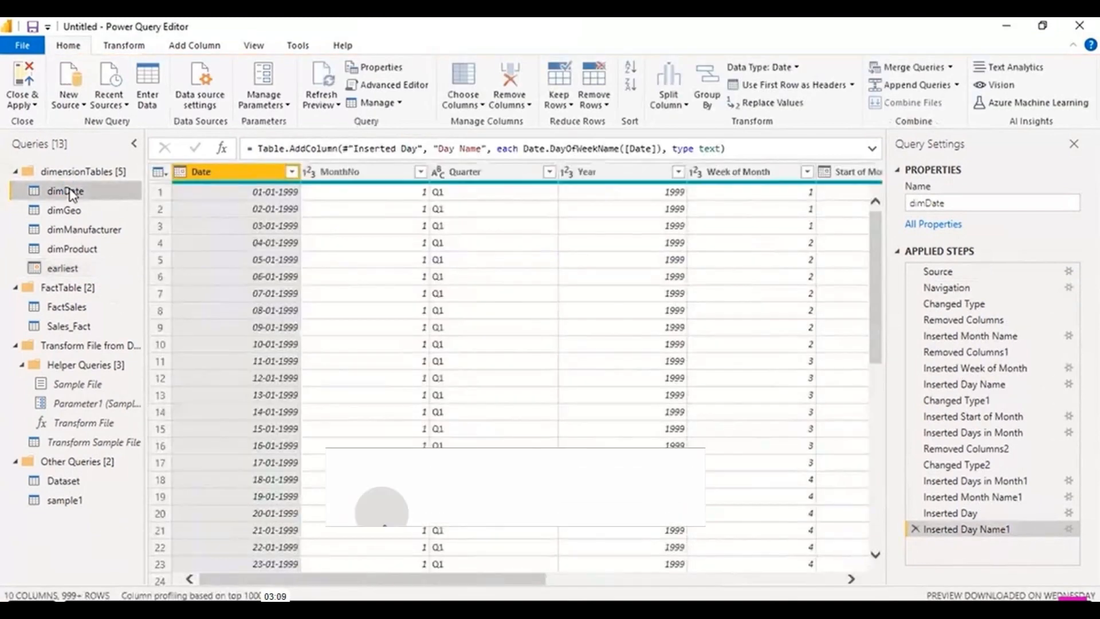
{"action": "right_click", "coordinate": [72, 191]}
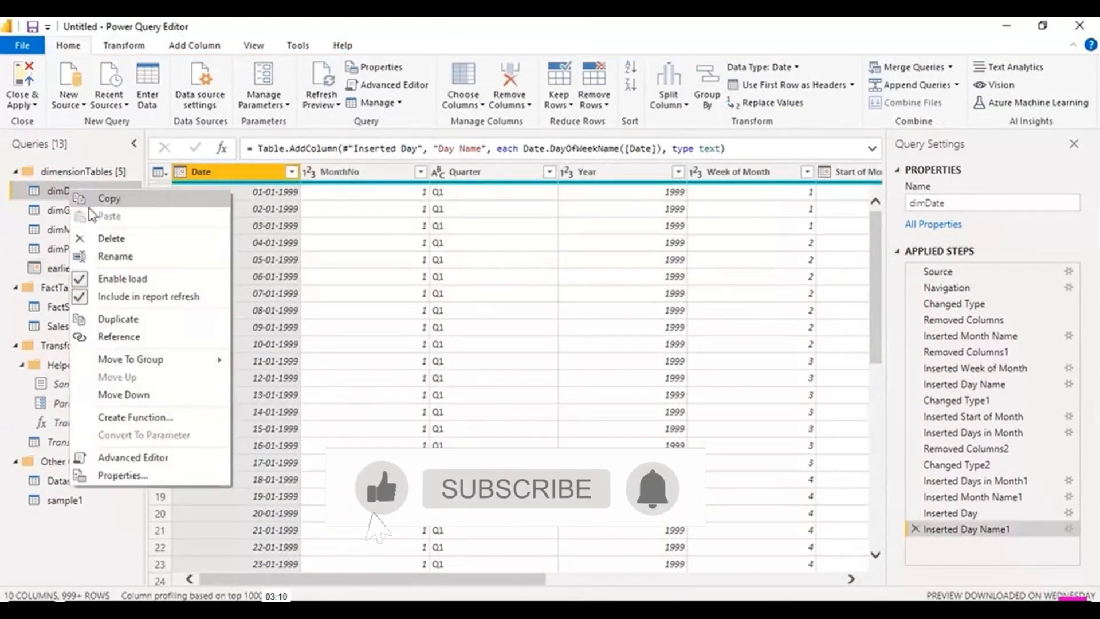
{"action": "left_click", "coordinate": [113, 316]}
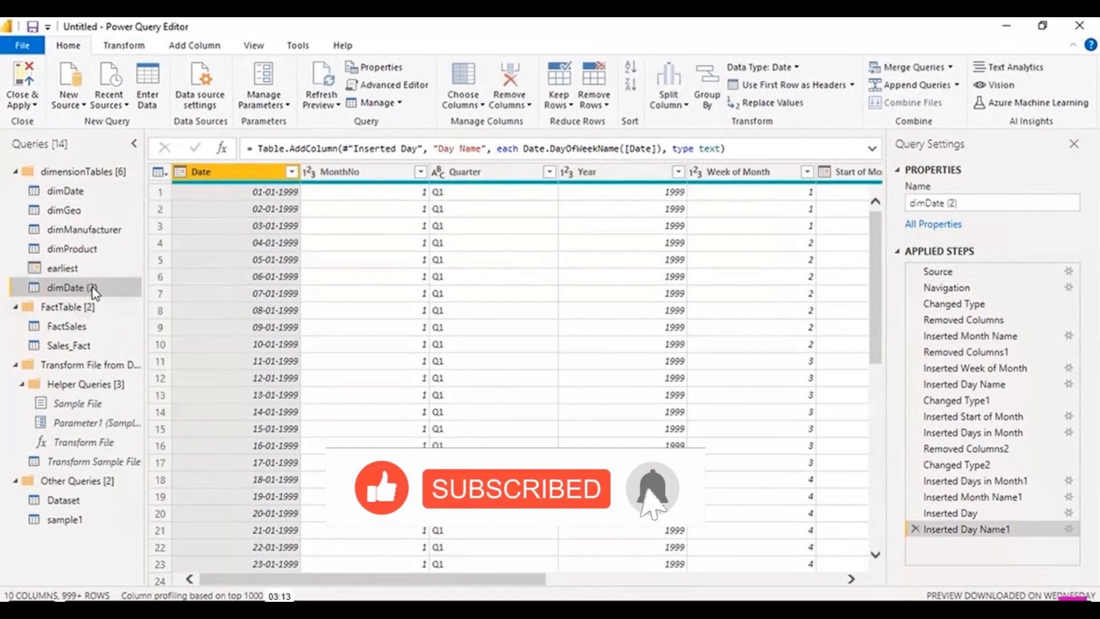
{"action": "left_click", "coordinate": [973, 208]}
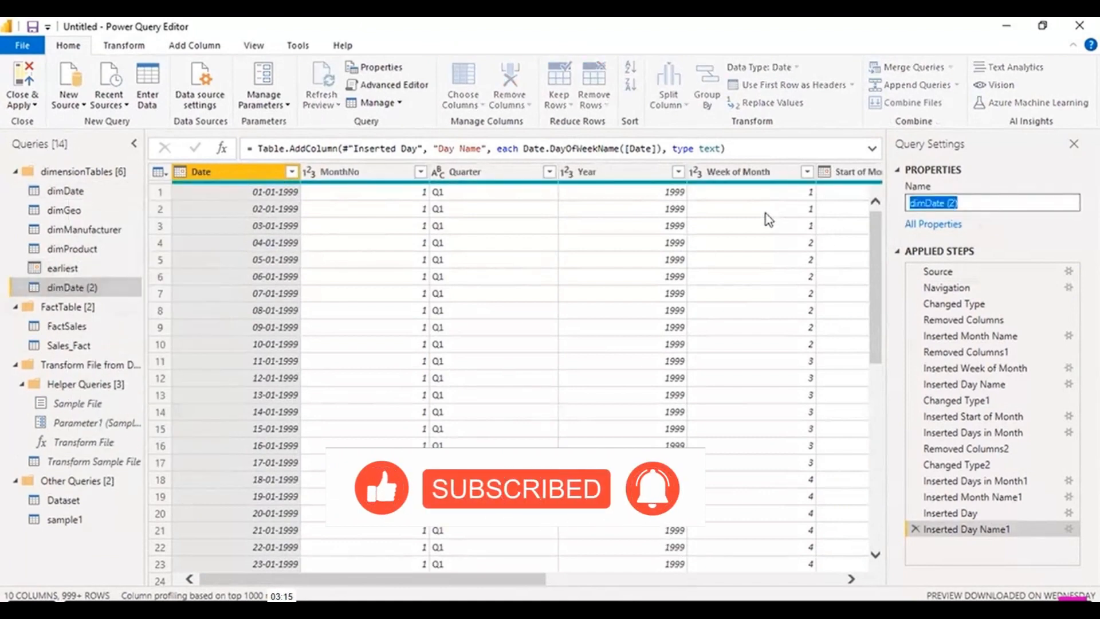
{"action": "type", "text": "La"}
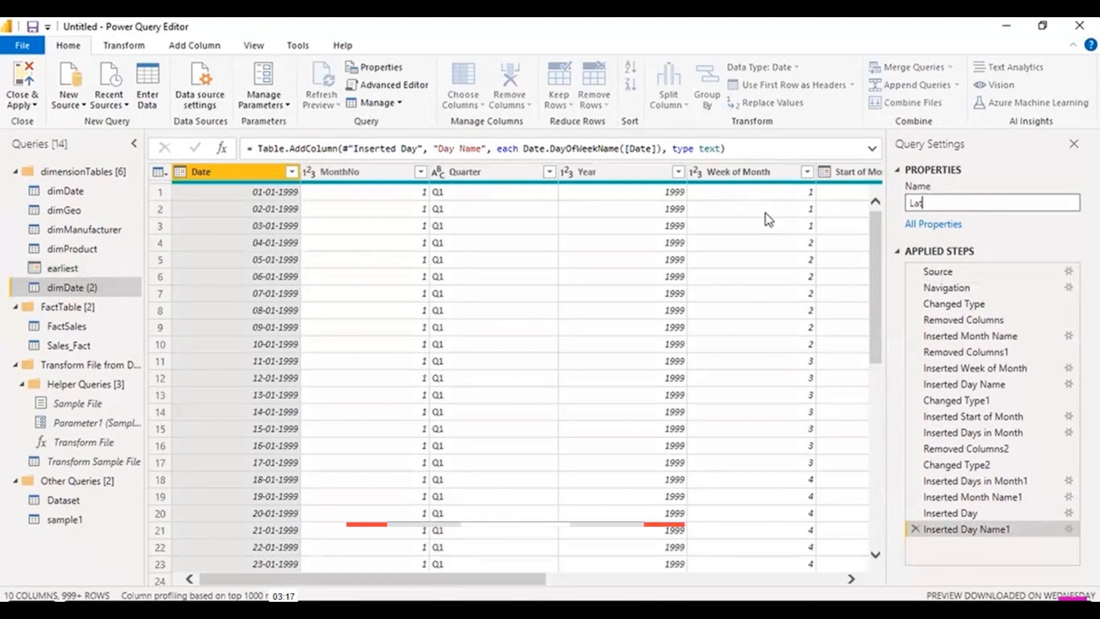
{"action": "type", "text": "test"}
{"action": "key", "text": "Return"}
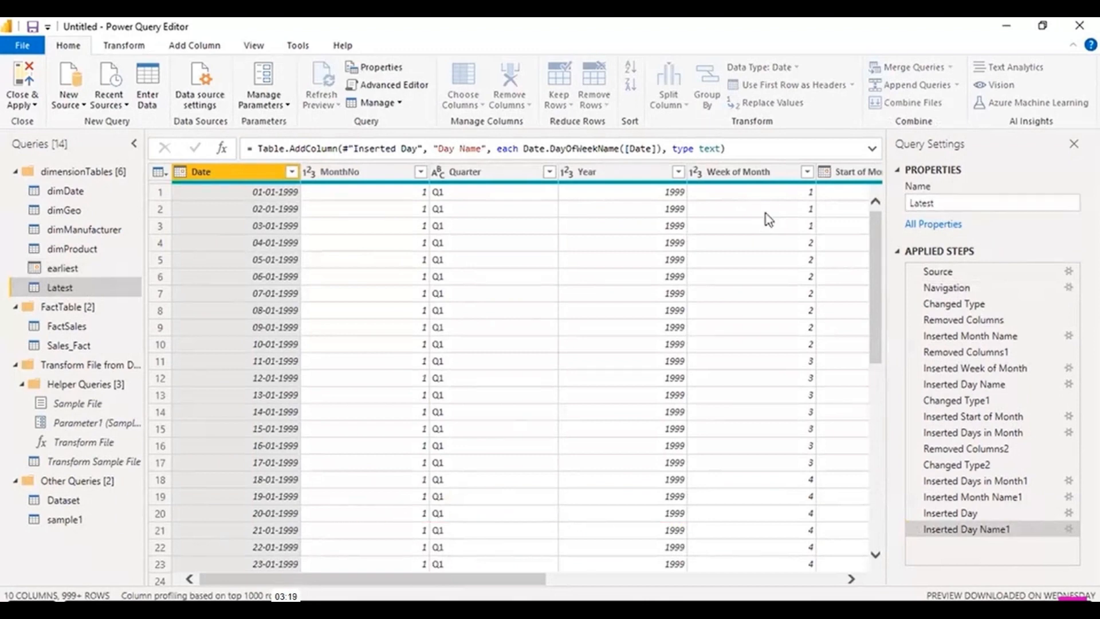
Remove all columns except Date from the Latest query and apply the Is Latest date filter.
{"action": "right_click", "coordinate": [237, 177]}
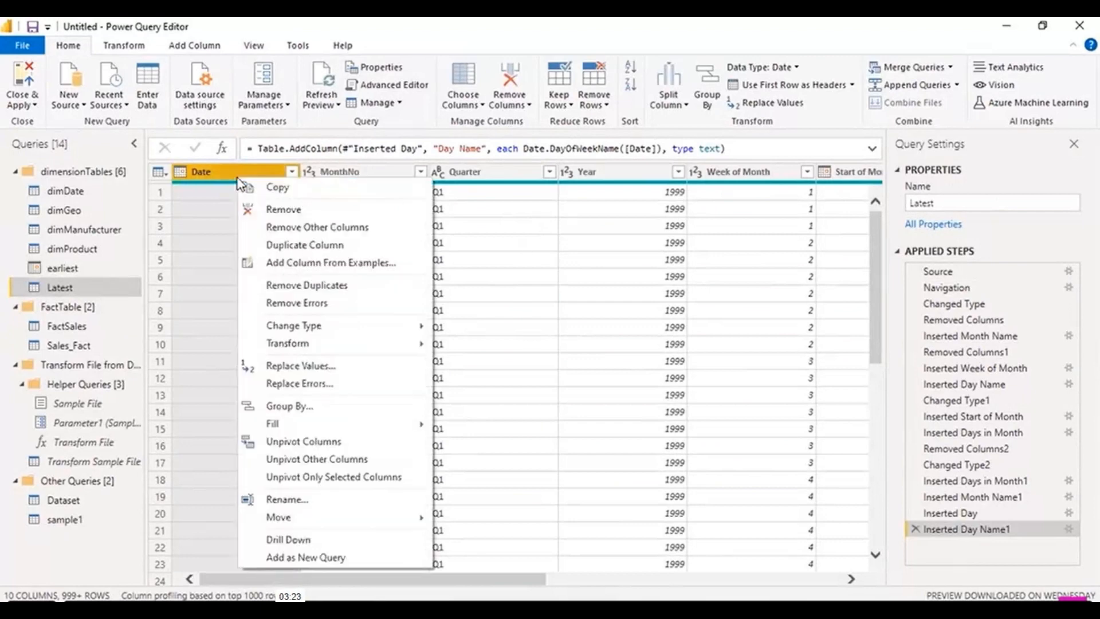
{"action": "left_click", "coordinate": [289, 233]}
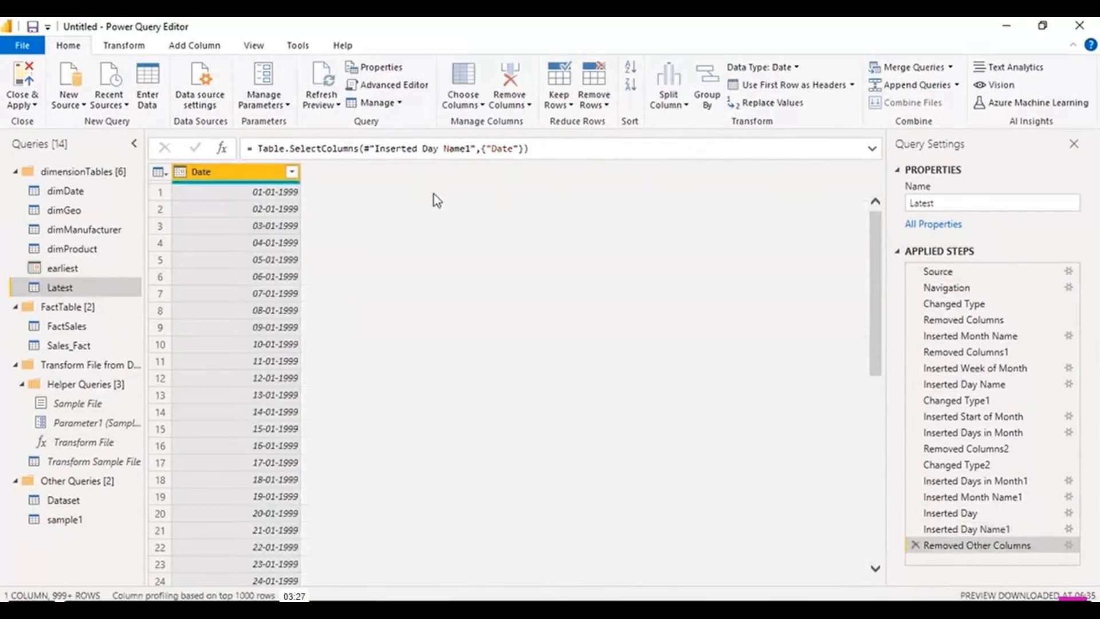
{"action": "left_click", "coordinate": [293, 172]}
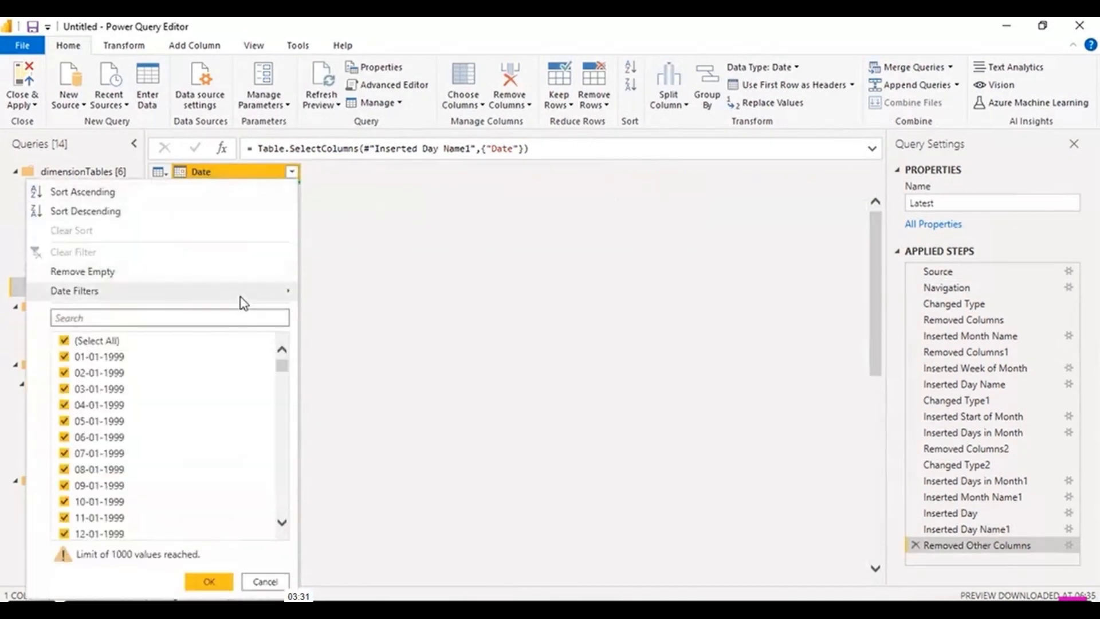
{"action": "mouse_move", "coordinate": [241, 297]}
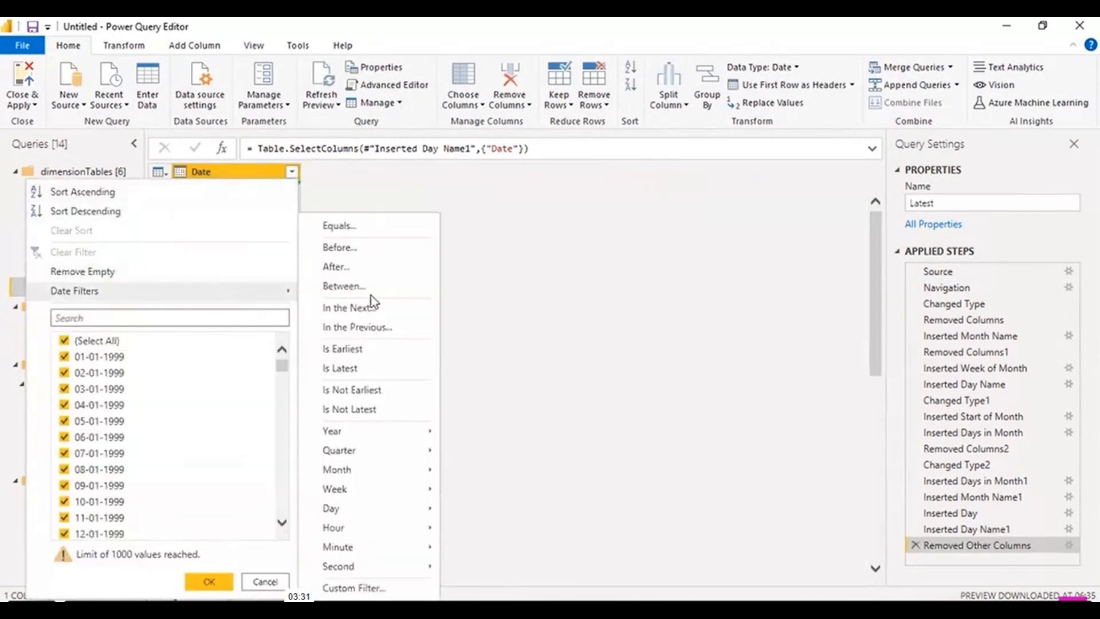
{"action": "left_click", "coordinate": [381, 368]}
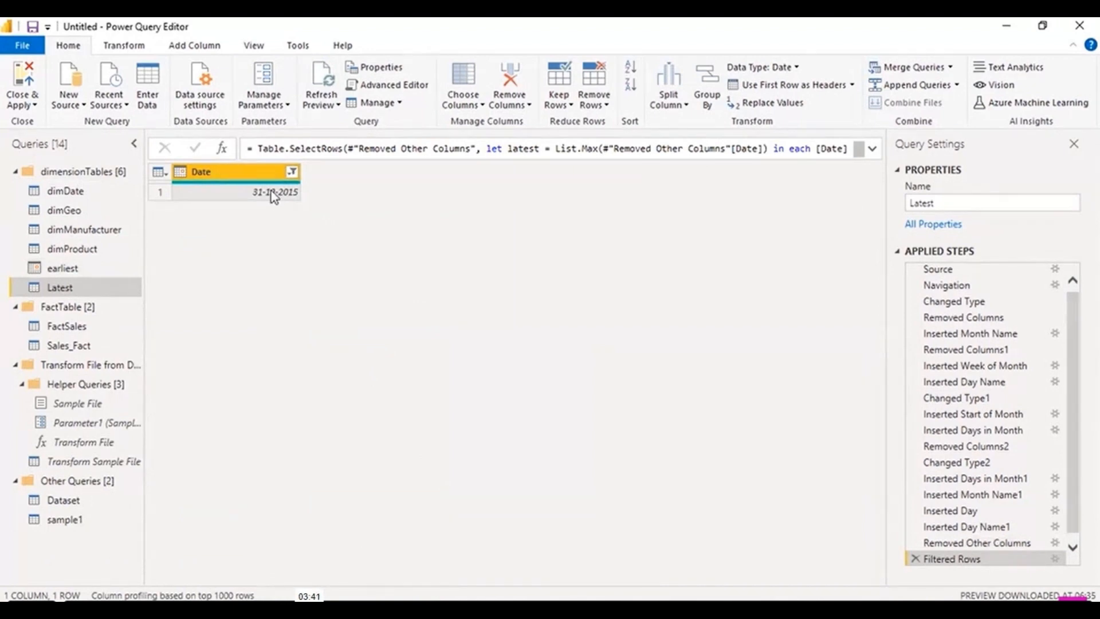
Transform the remaining date in the Latest query to End of Year.
{"action": "left_click", "coordinate": [120, 50]}
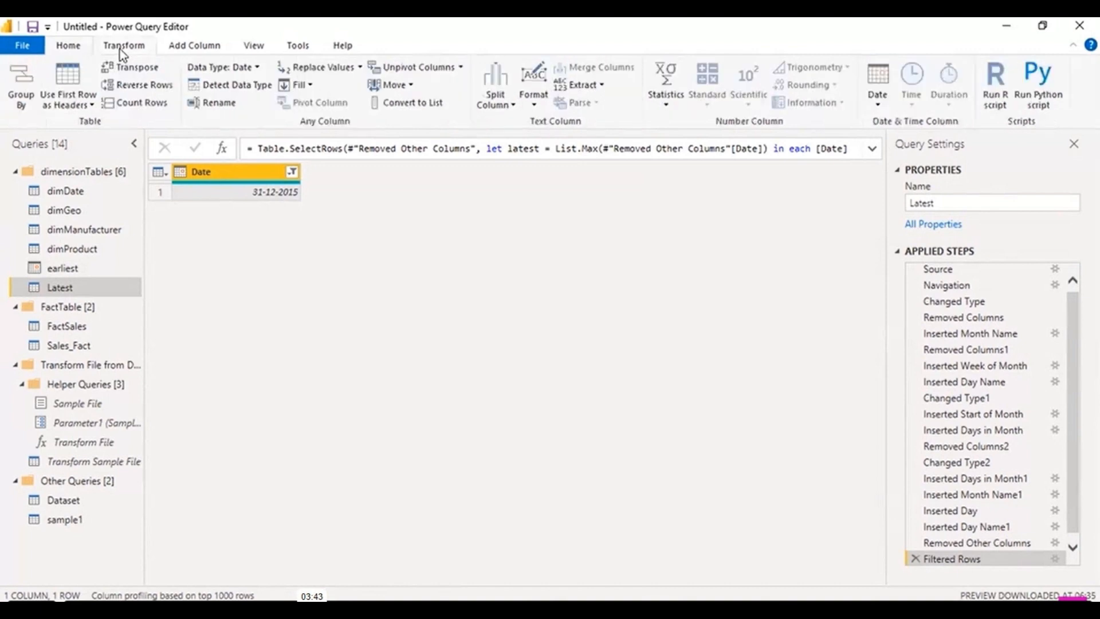
{"action": "left_click", "coordinate": [869, 104]}
{"action": "mouse_move", "coordinate": [889, 177]}
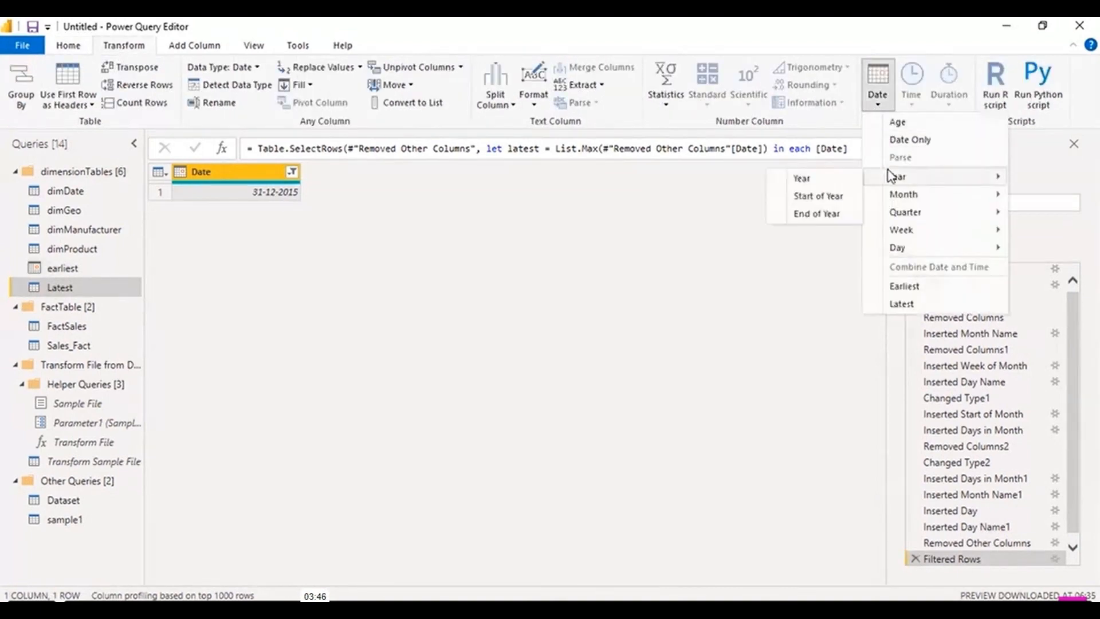
{"action": "left_click", "coordinate": [810, 216]}
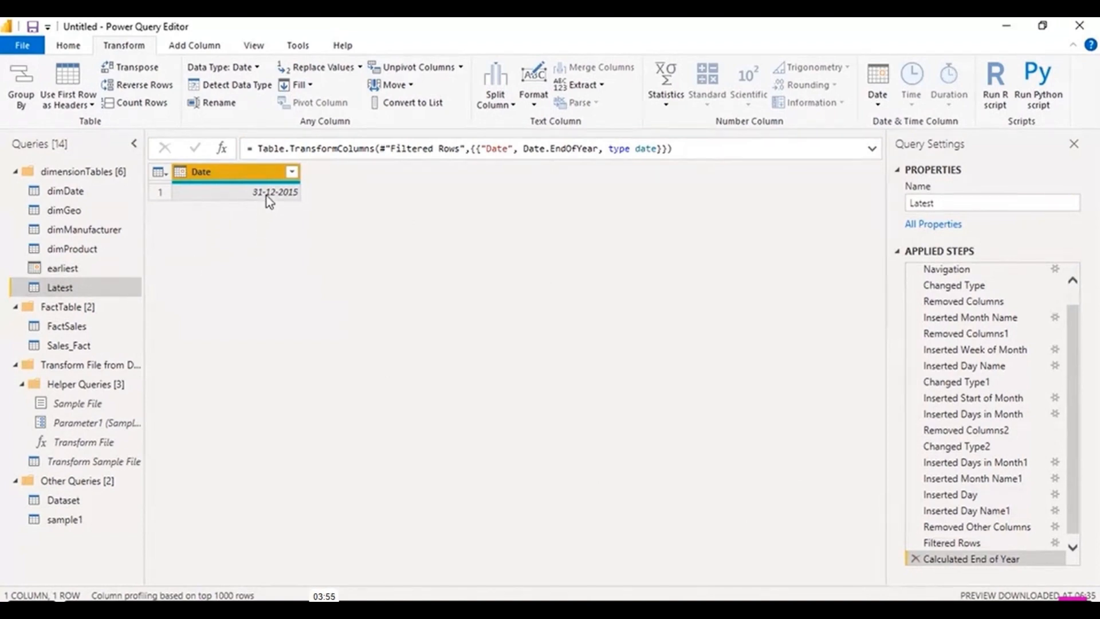
Drill down into the End of Year date value in the Latest query.
{"action": "left_click", "coordinate": [271, 195]}
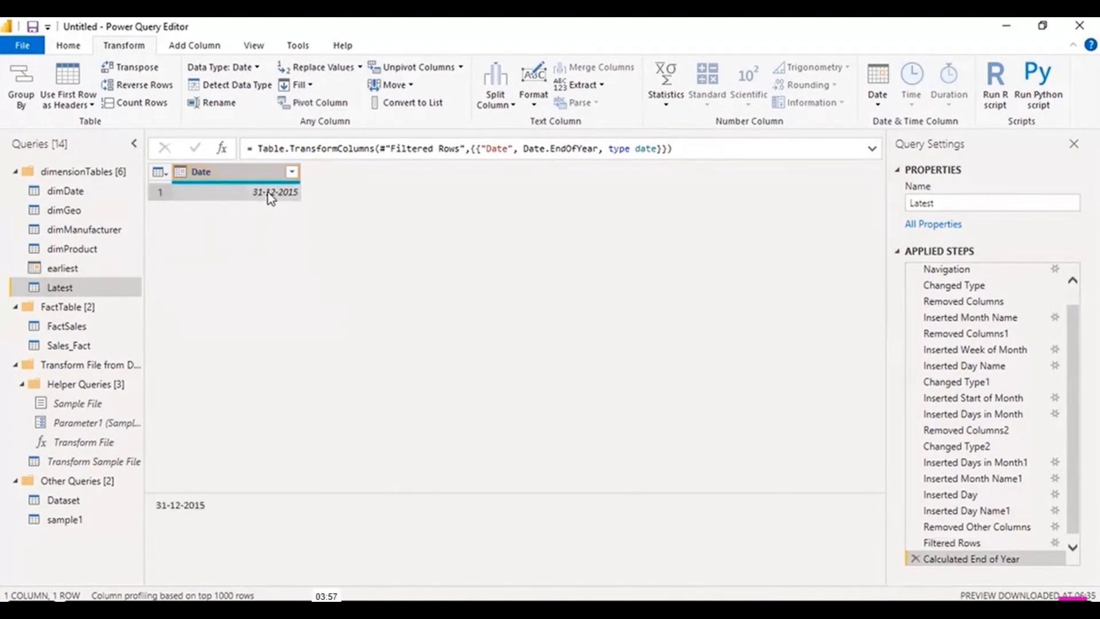
{"action": "right_click", "coordinate": [265, 197]}
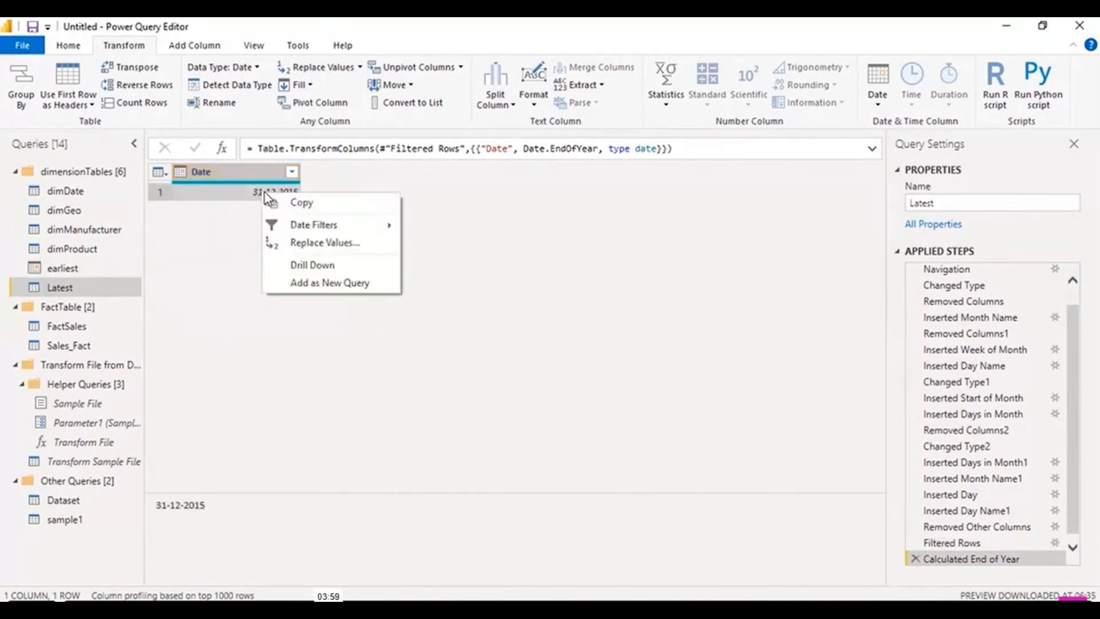
{"action": "left_click", "coordinate": [307, 267]}
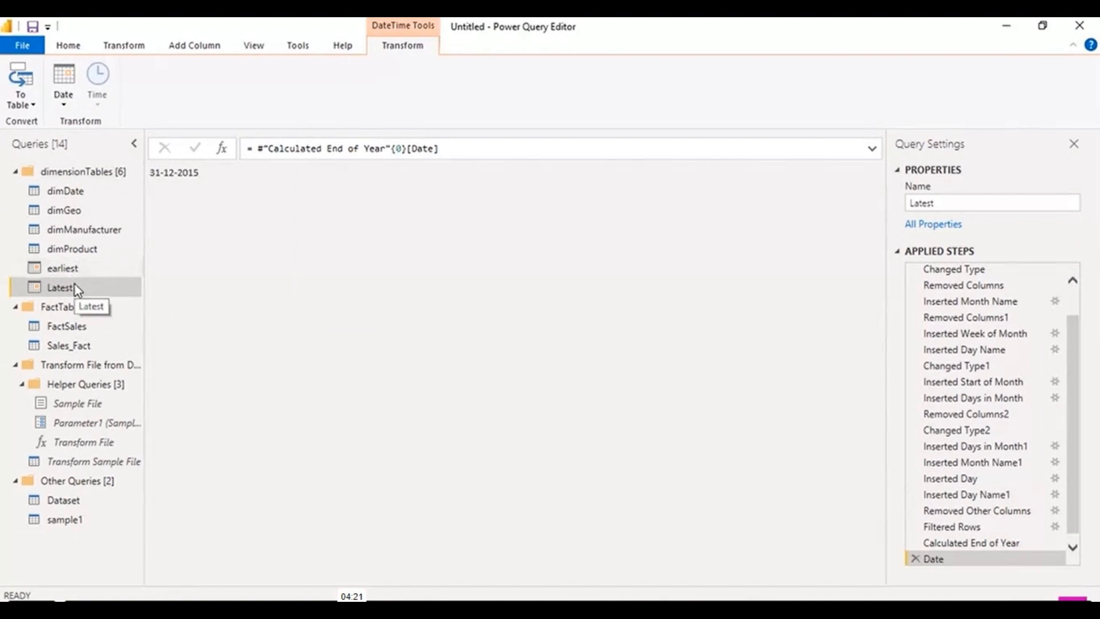
Create a new blank query alongside the earliest and Latest queries.
{"action": "left_click", "coordinate": [72, 48]}
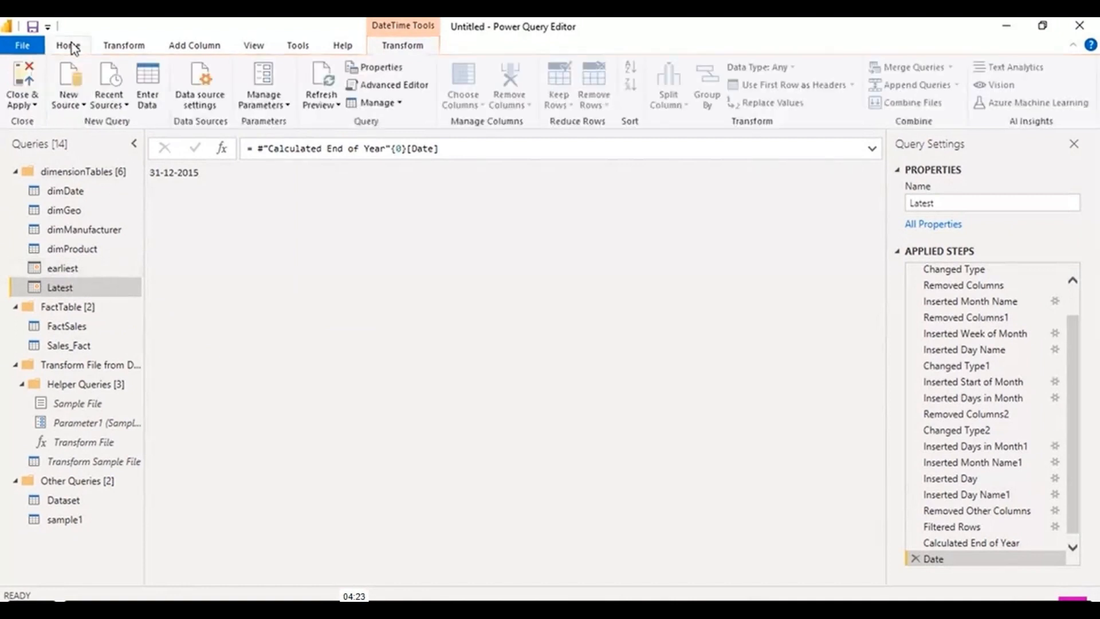
{"action": "left_click", "coordinate": [84, 106]}
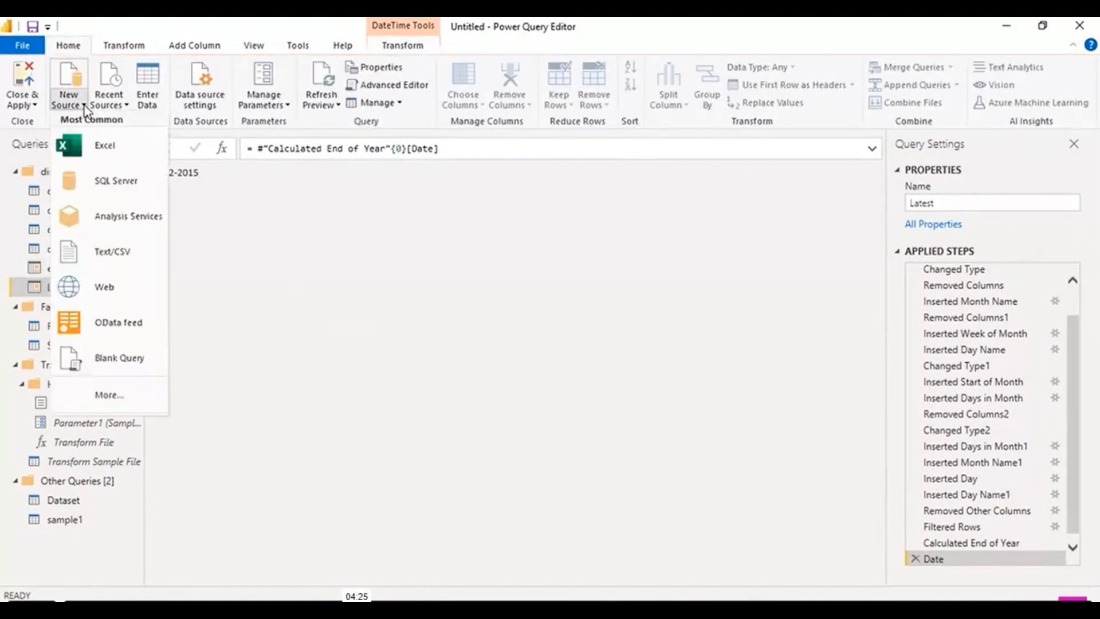
{"action": "left_click", "coordinate": [122, 361]}
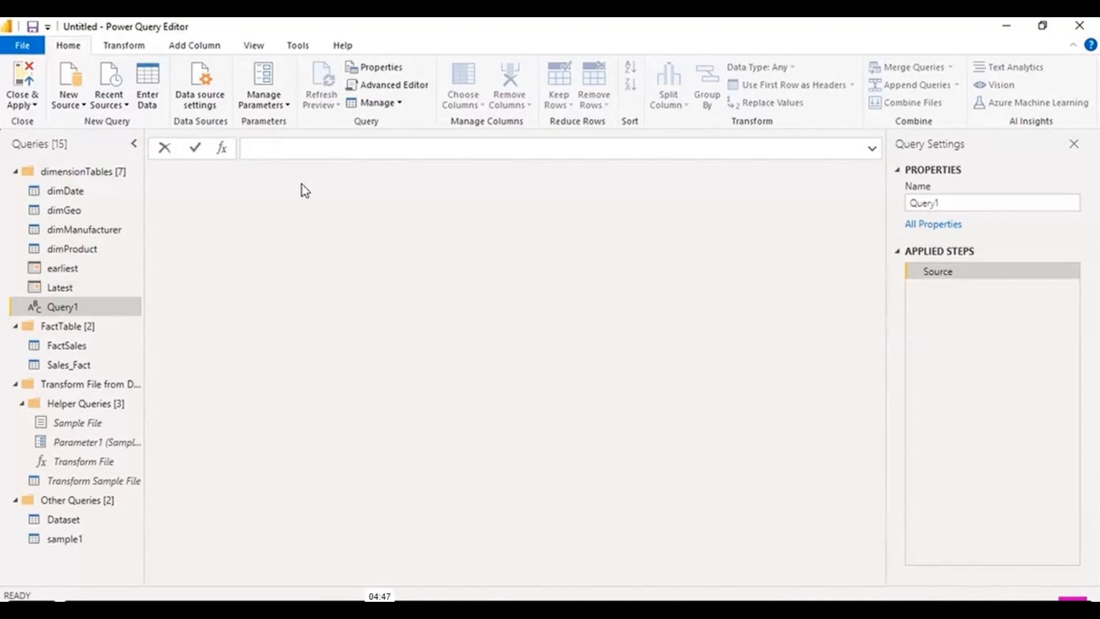
Begin a list formula in the blank query with Number.From(earliest) as the range start inside curly braces.
{"action": "type", "text": "={}"}
{"action": "key", "text": "Left"}
{"action": "type", "text": "Number"}
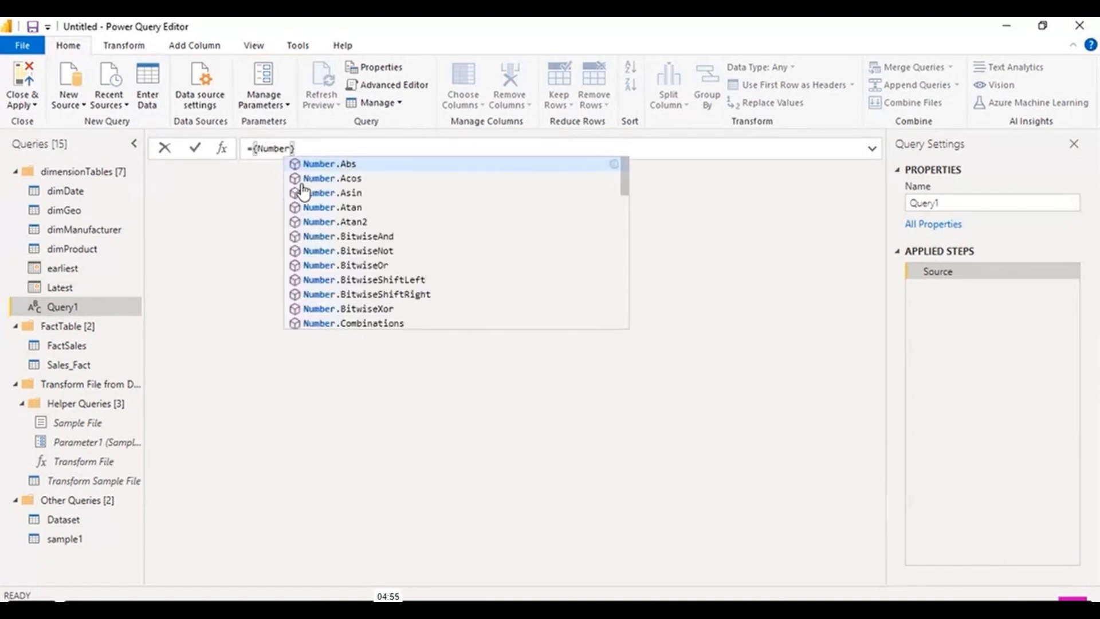
{"action": "type", "text": ".Fr"}
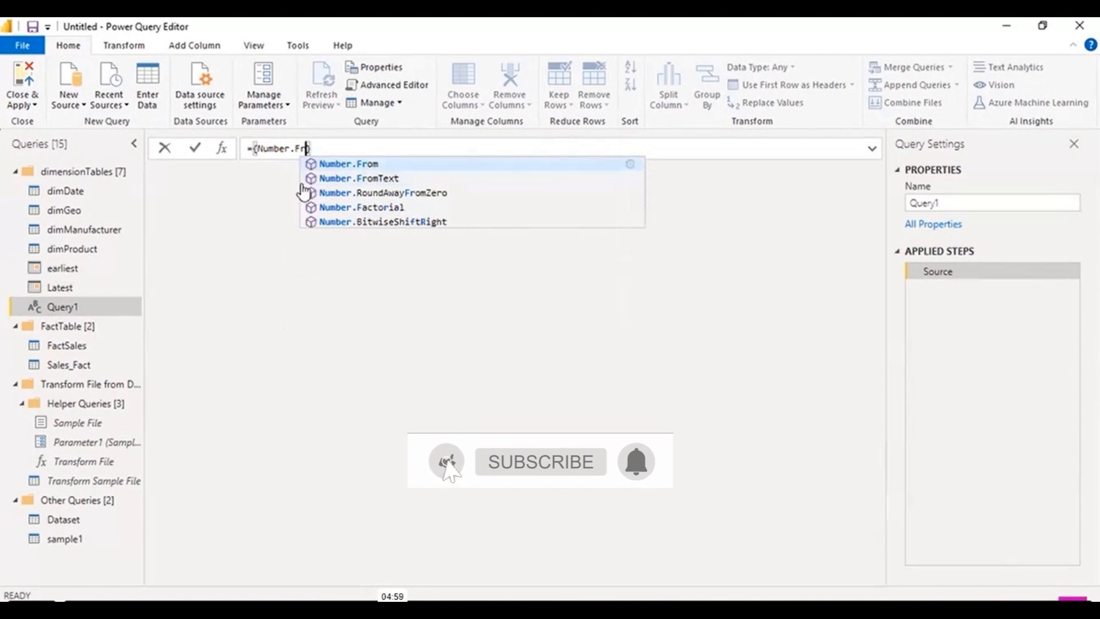
{"action": "key", "text": "Tab"}
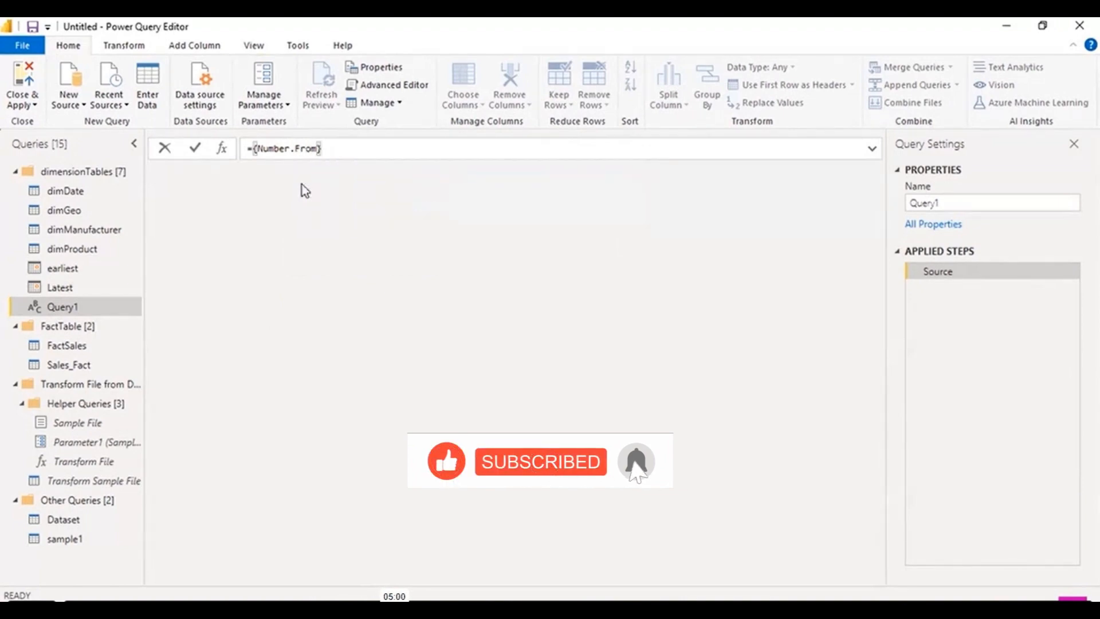
{"action": "type", "text": "("}
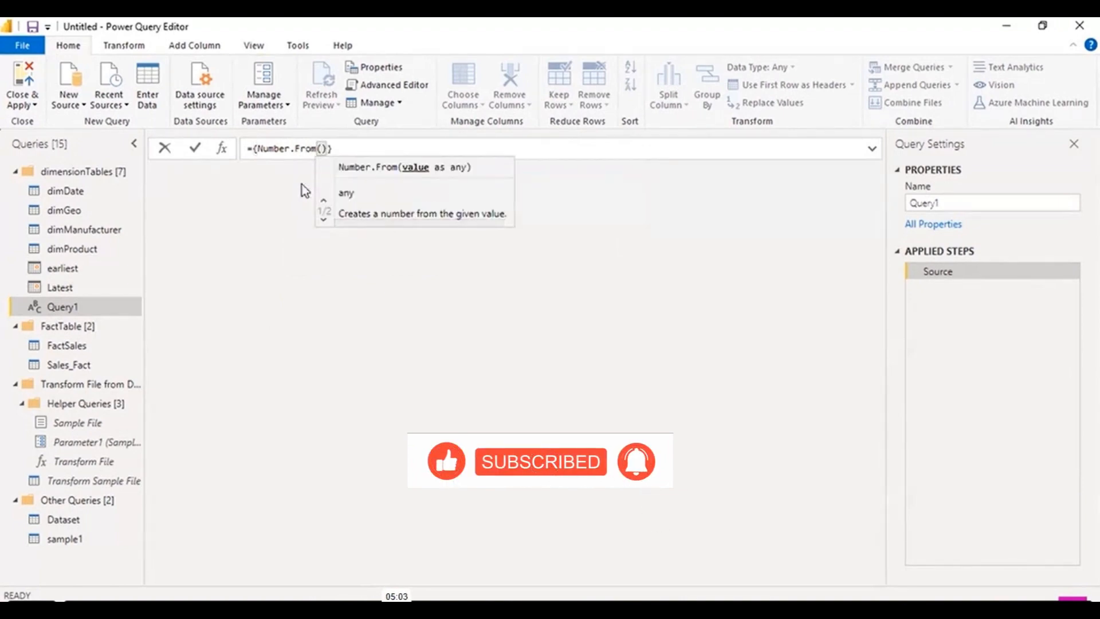
{"action": "type", "text": "Ea"}
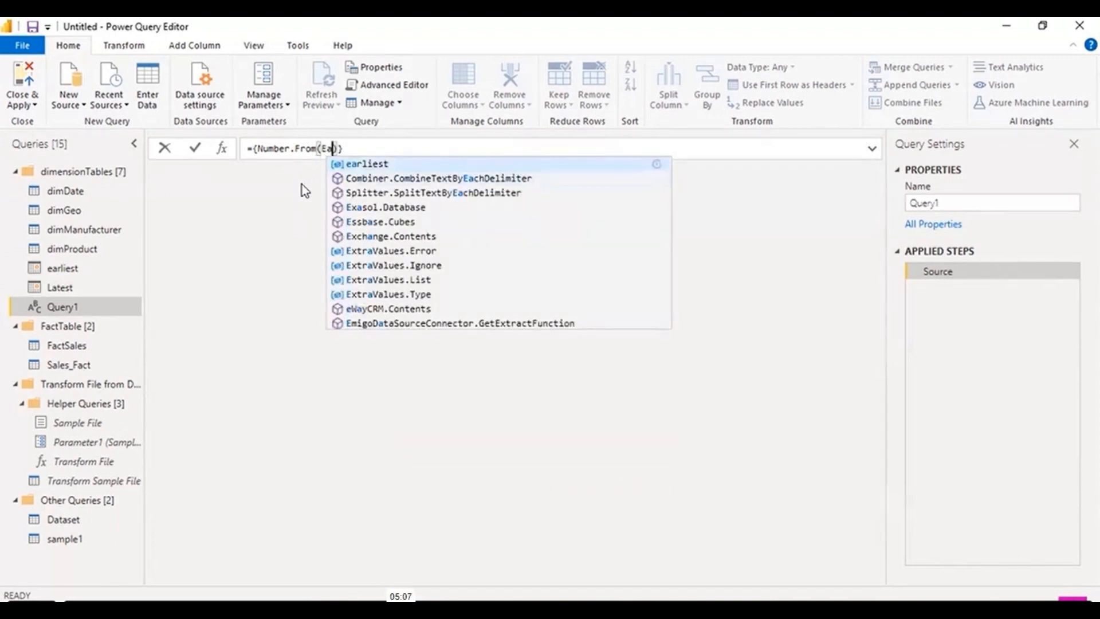
{"action": "key", "text": "Tab"}
{"action": "key", "text": "Right"}
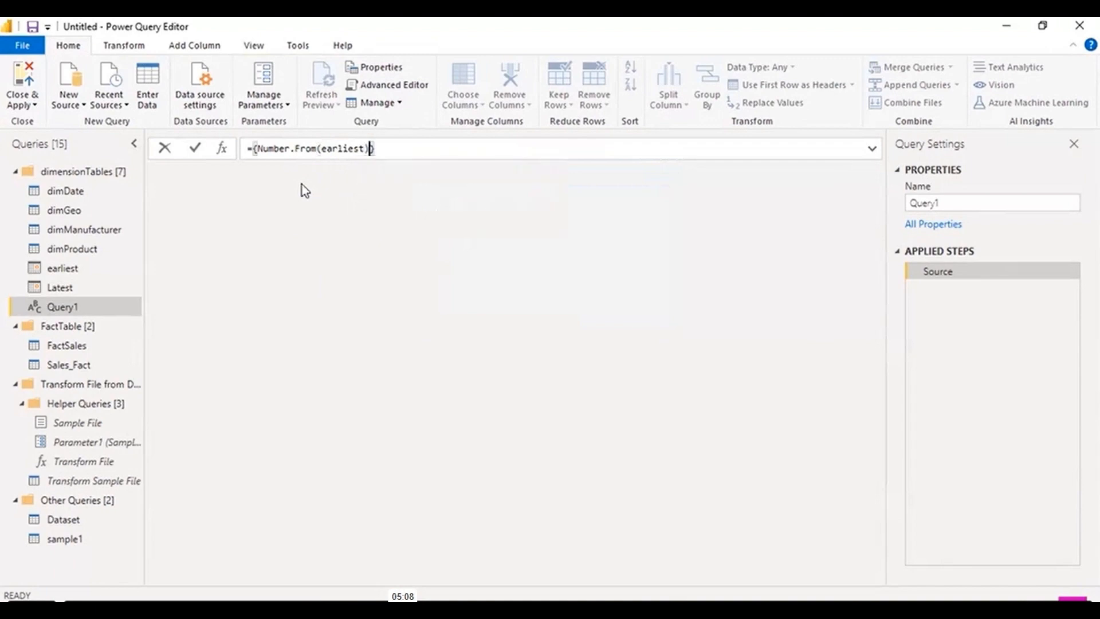
Complete the formula as ={Number.From(earliest)..Number.From(Latest)} and commit it to generate the list.
{"action": "type", "text": "..Niumber"}
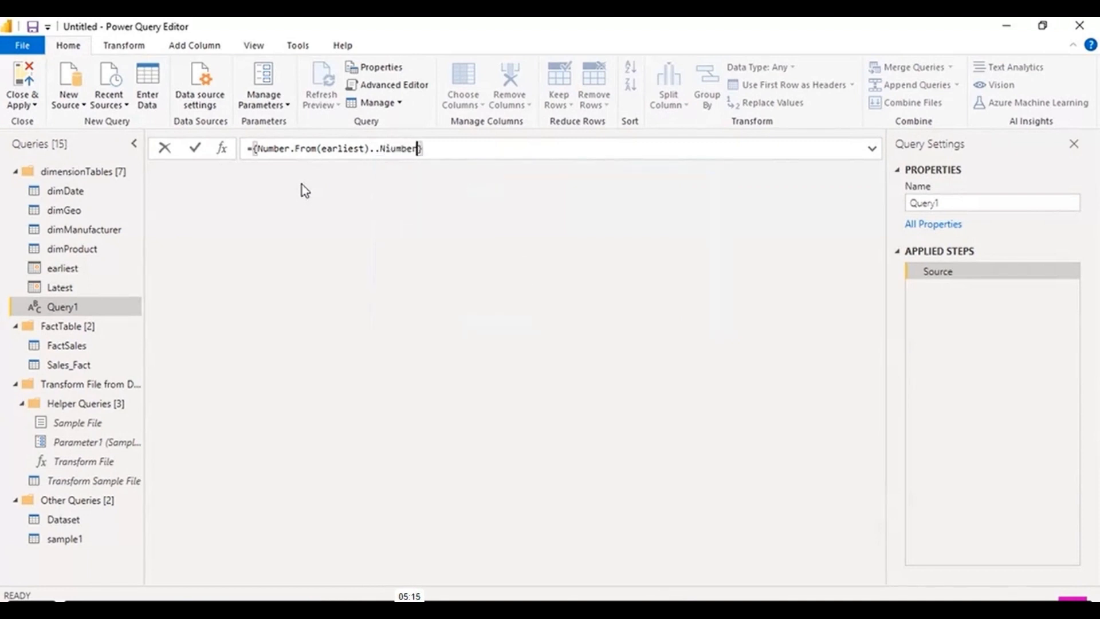
{"action": "key", "text": "BackSpace"}
{"action": "key", "text": "BackSpace"}
{"action": "key", "text": "BackSpace"}
{"action": "key", "text": "BackSpace"}
{"action": "key", "text": "BackSpace"}
{"action": "key", "text": "BackSpace"}
{"action": "type", "text": "umber."}
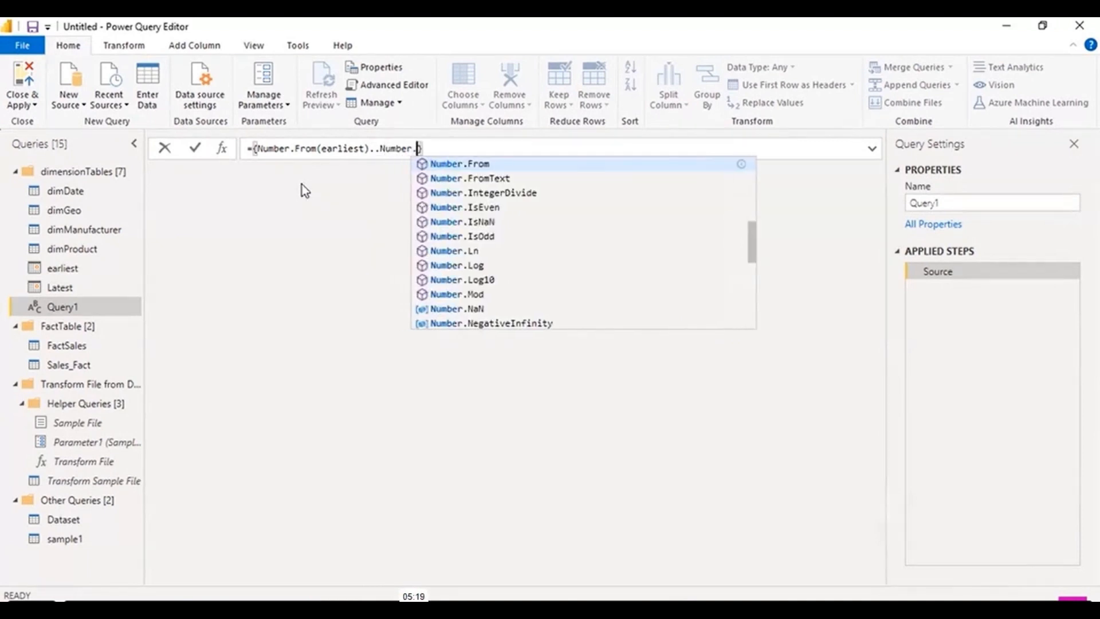
{"action": "key", "text": "Down"}
{"action": "key", "text": "Up"}
{"action": "key", "text": "Tab"}
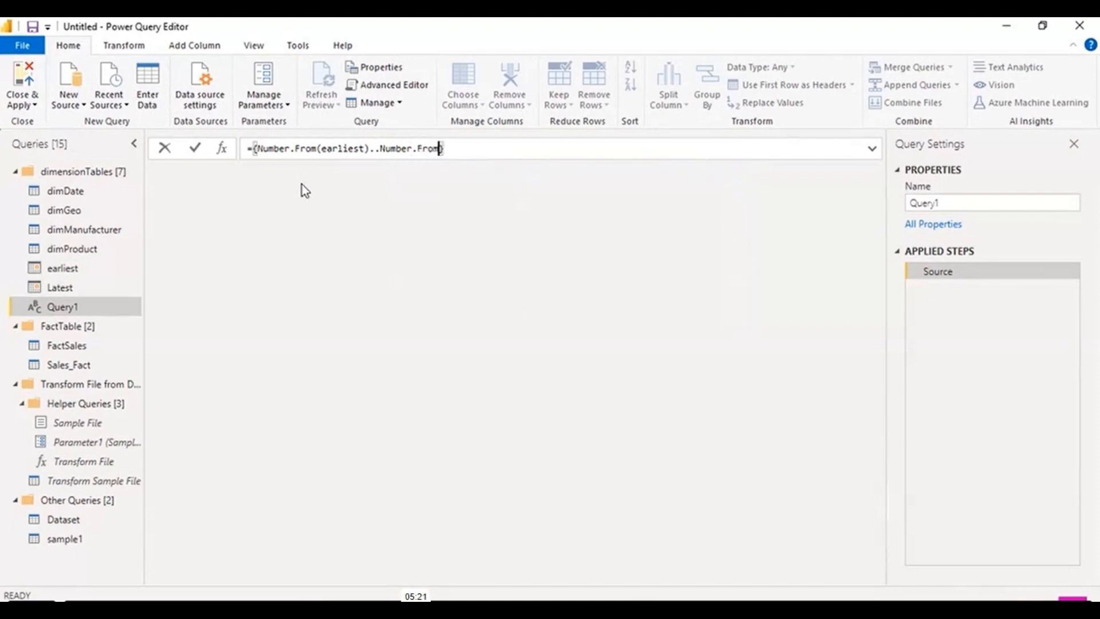
{"action": "type", "text": "(Lat"}
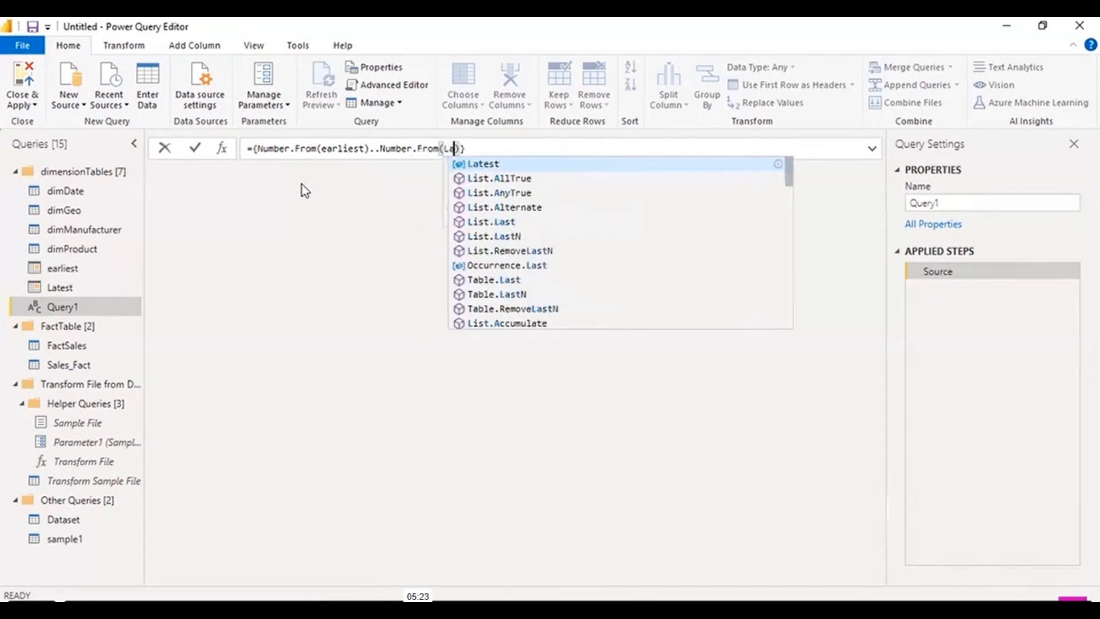
{"action": "key", "text": "Tab"}
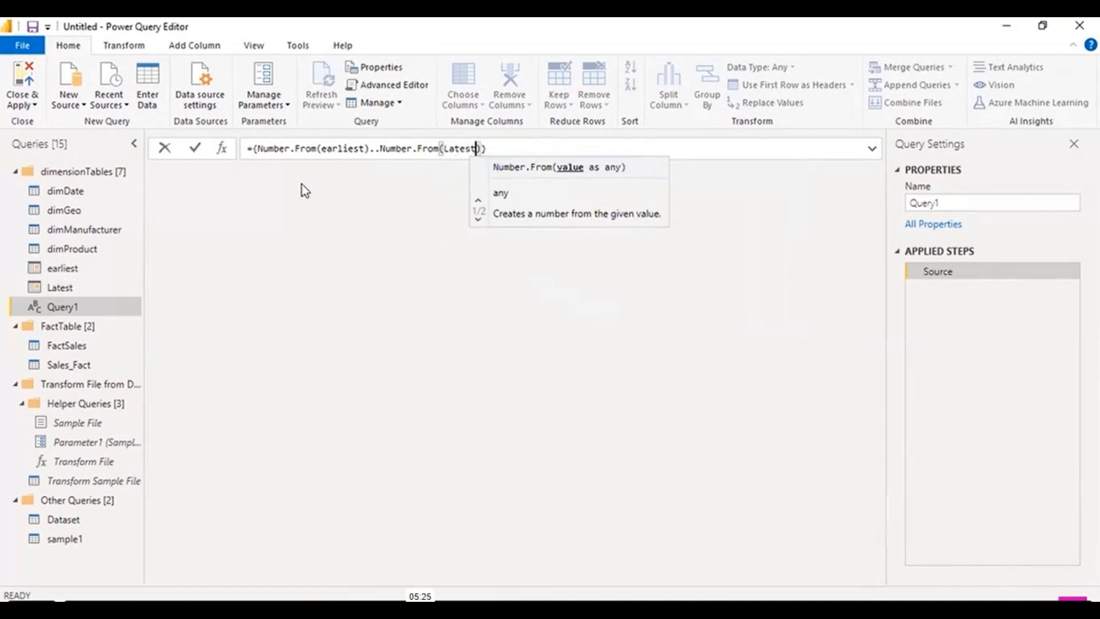
{"action": "type", "text": ")"}
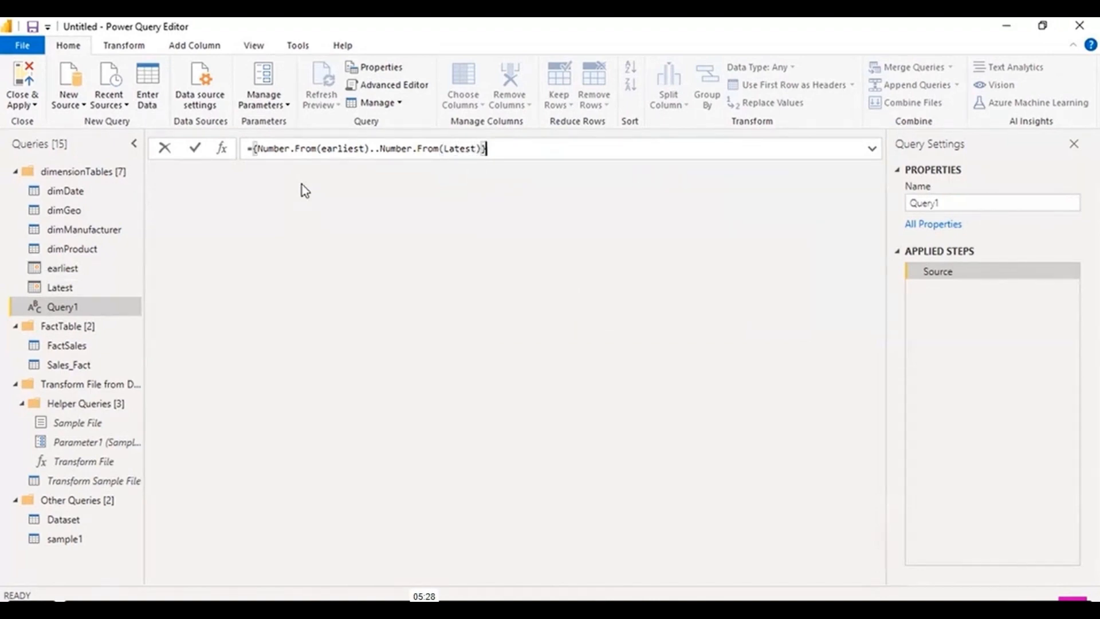
{"action": "key", "text": "Return"}
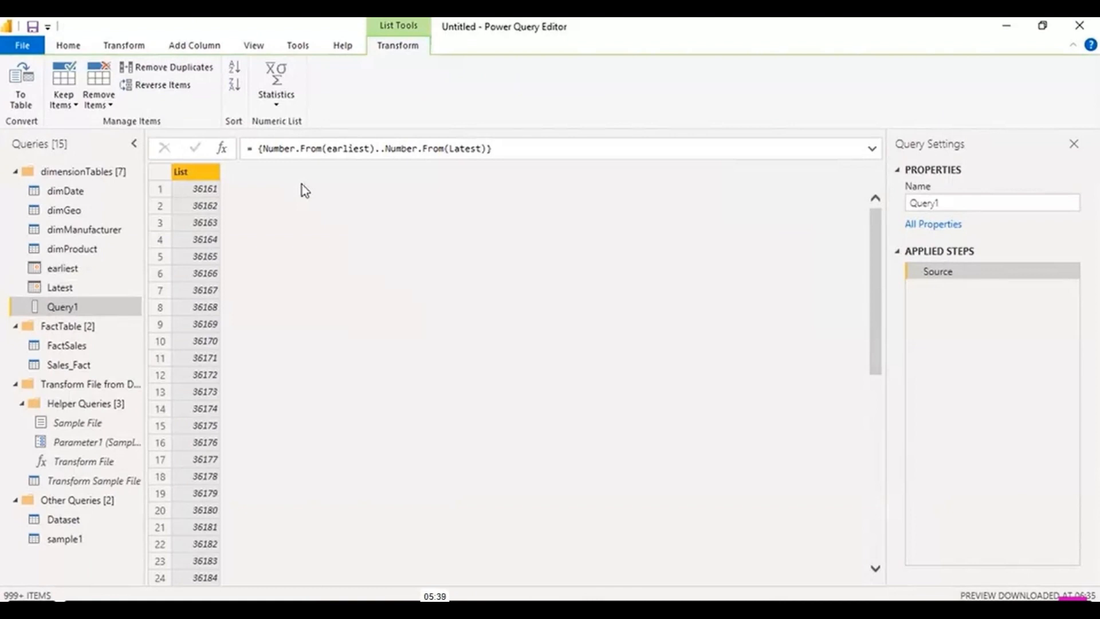
Convert the generated number list to a table with delimiter None and extra columns shown as errors.
{"action": "scroll", "coordinate": [207, 224], "scroll_direction": "down", "scroll_amount": 20}
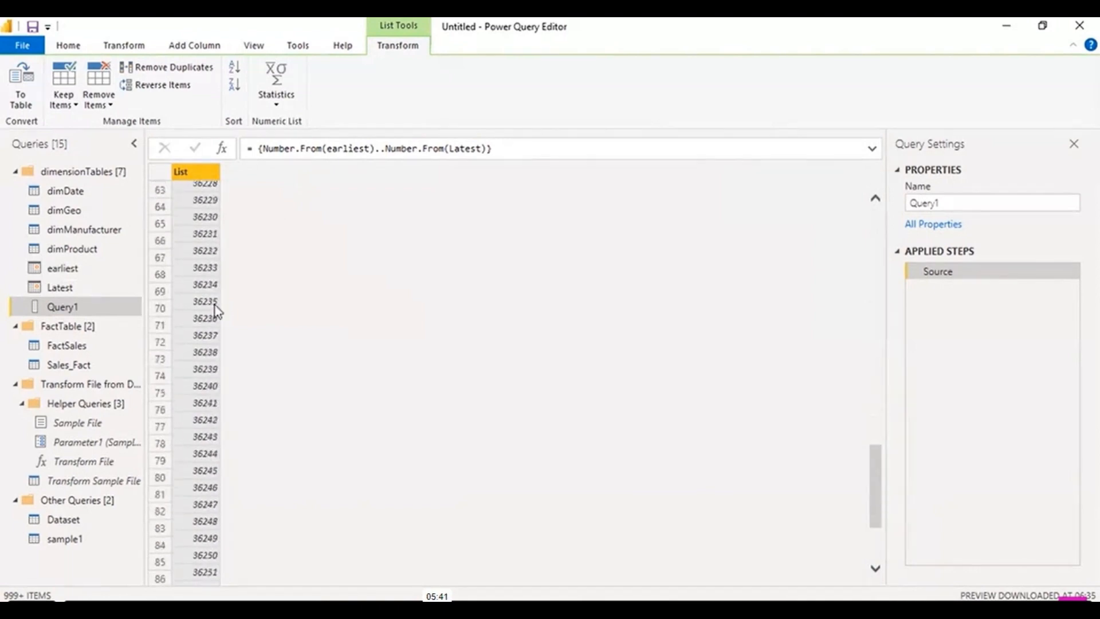
{"action": "scroll", "coordinate": [221, 310], "scroll_direction": "up", "scroll_amount": 20}
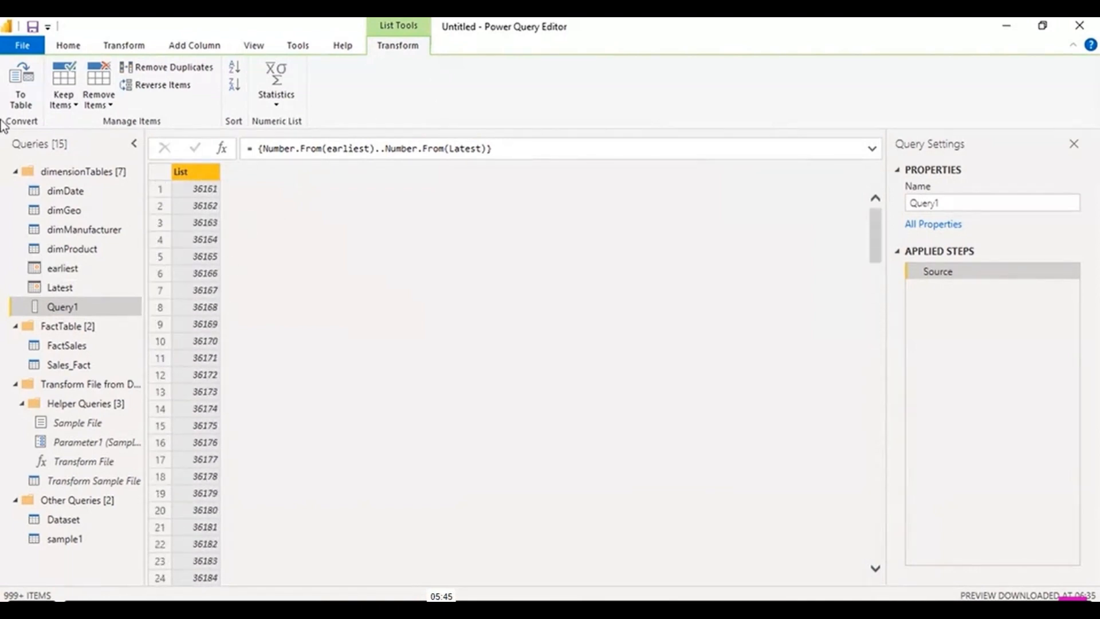
{"action": "left_click", "coordinate": [23, 99]}
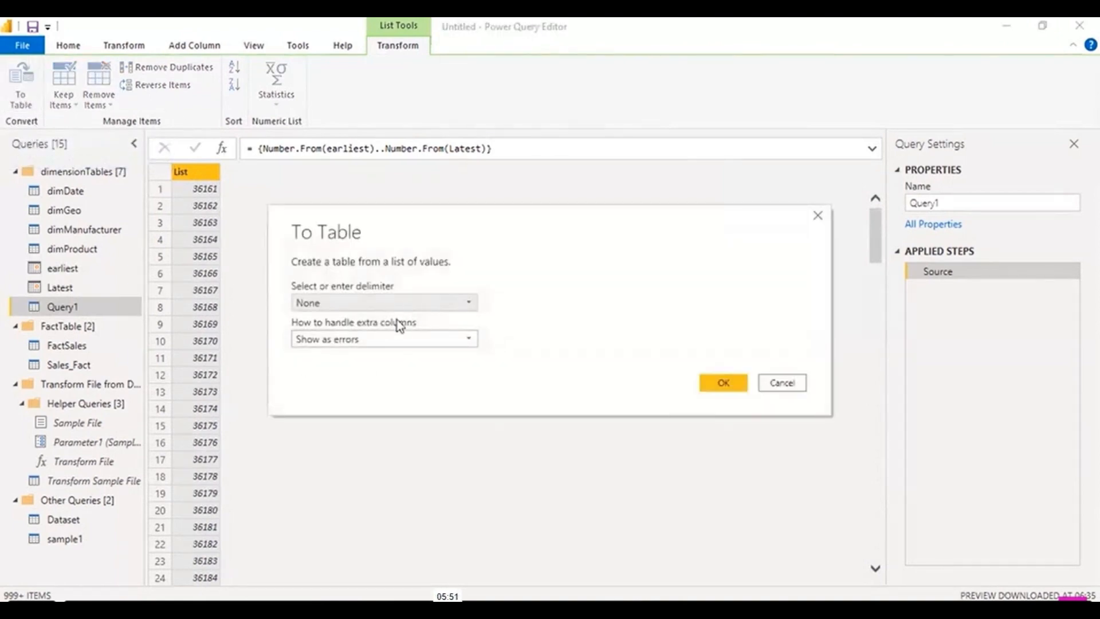
{"action": "left_click", "coordinate": [722, 388]}
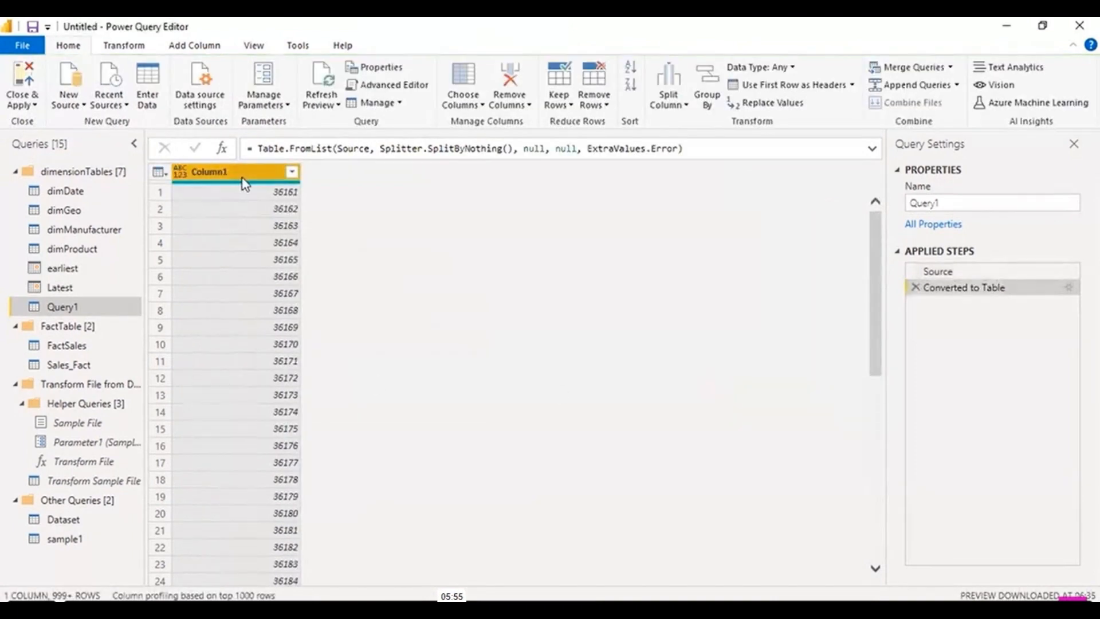
Change the data type of Column1 in the converted table to Date.
{"action": "left_click", "coordinate": [180, 172]}
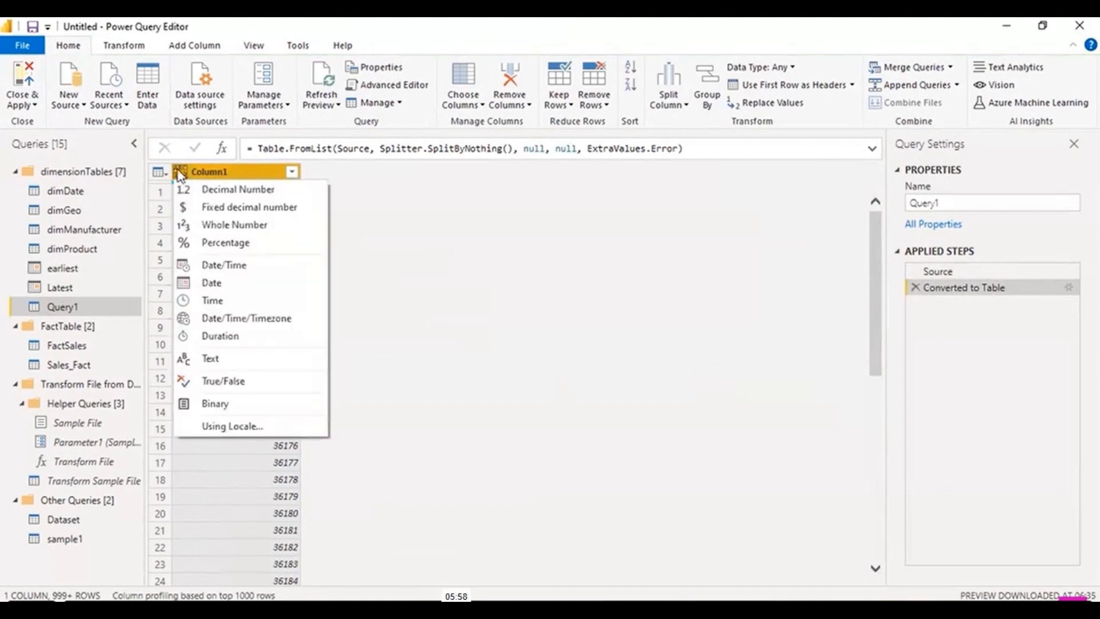
{"action": "left_click", "coordinate": [222, 173]}
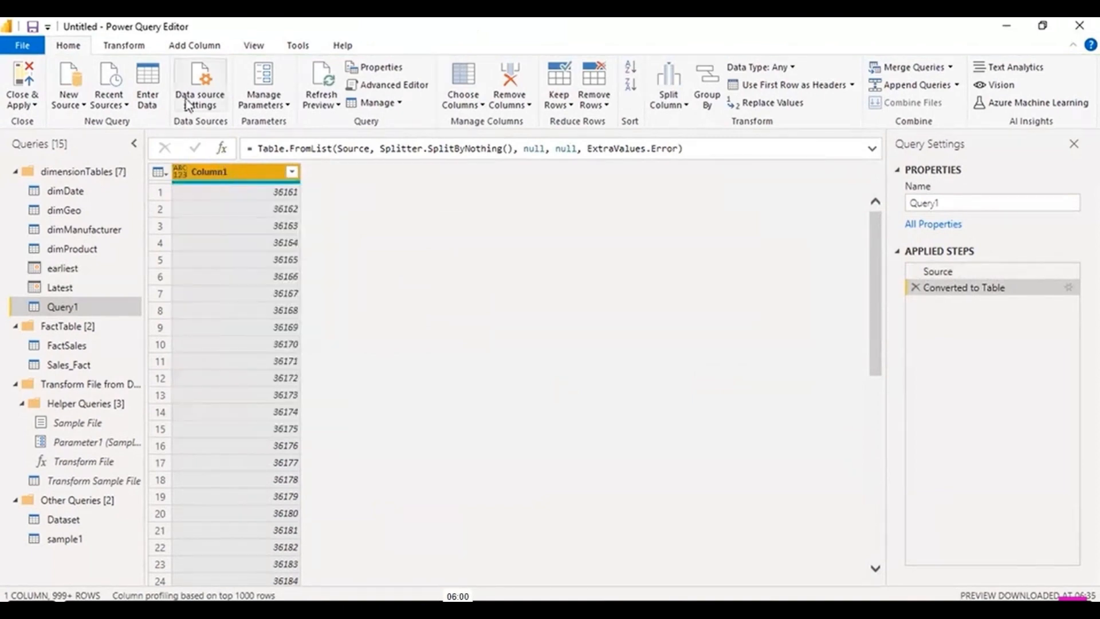
{"action": "left_click", "coordinate": [123, 46]}
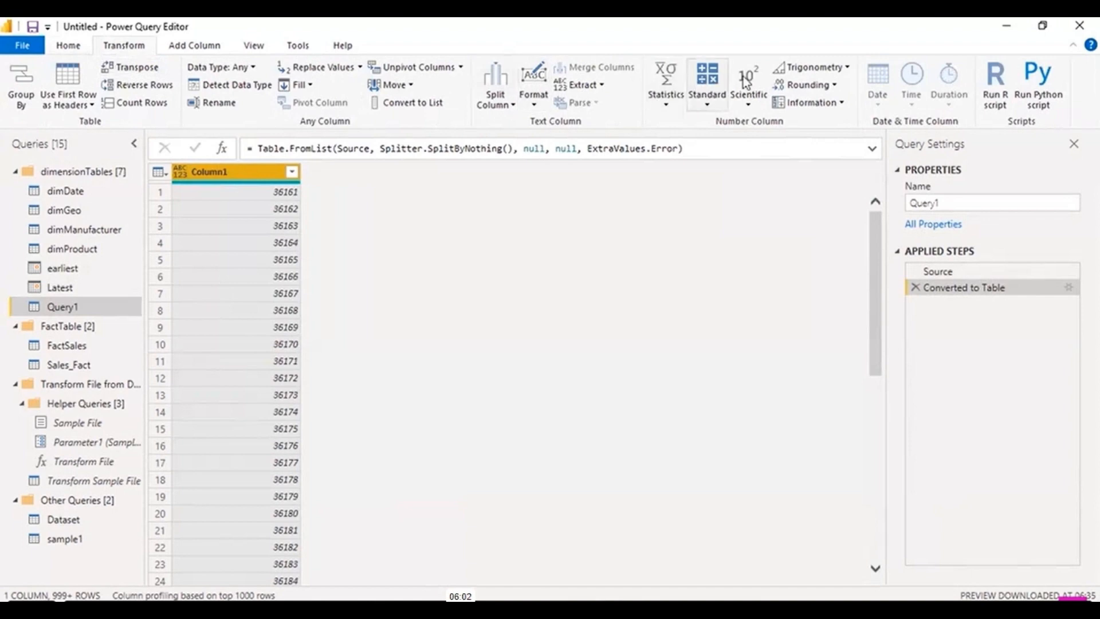
{"action": "left_click", "coordinate": [70, 46]}
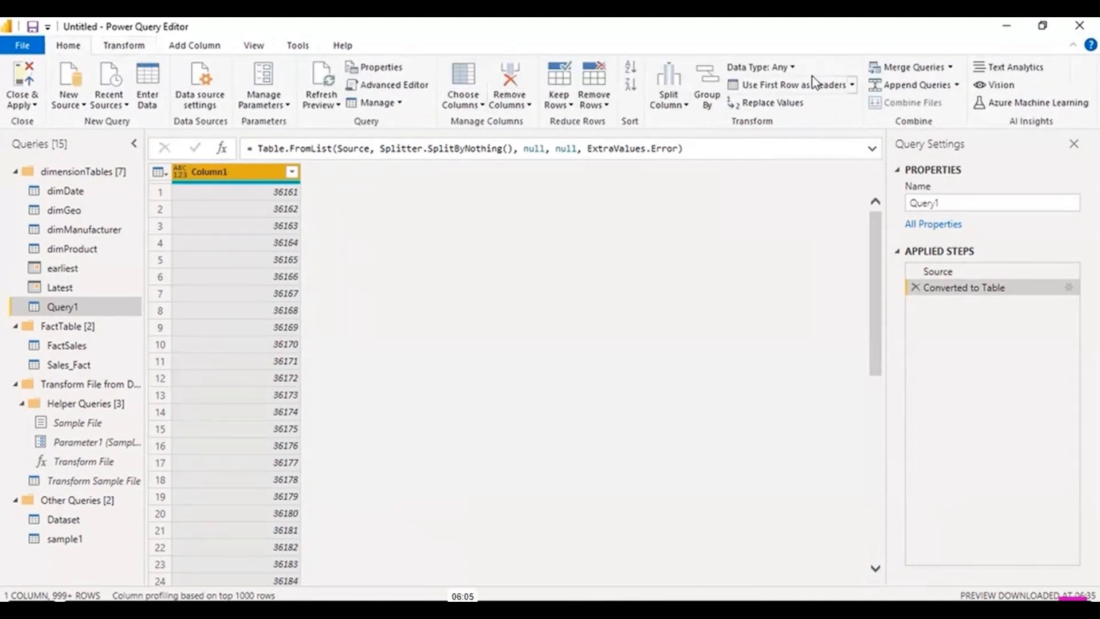
{"action": "left_click", "coordinate": [793, 67]}
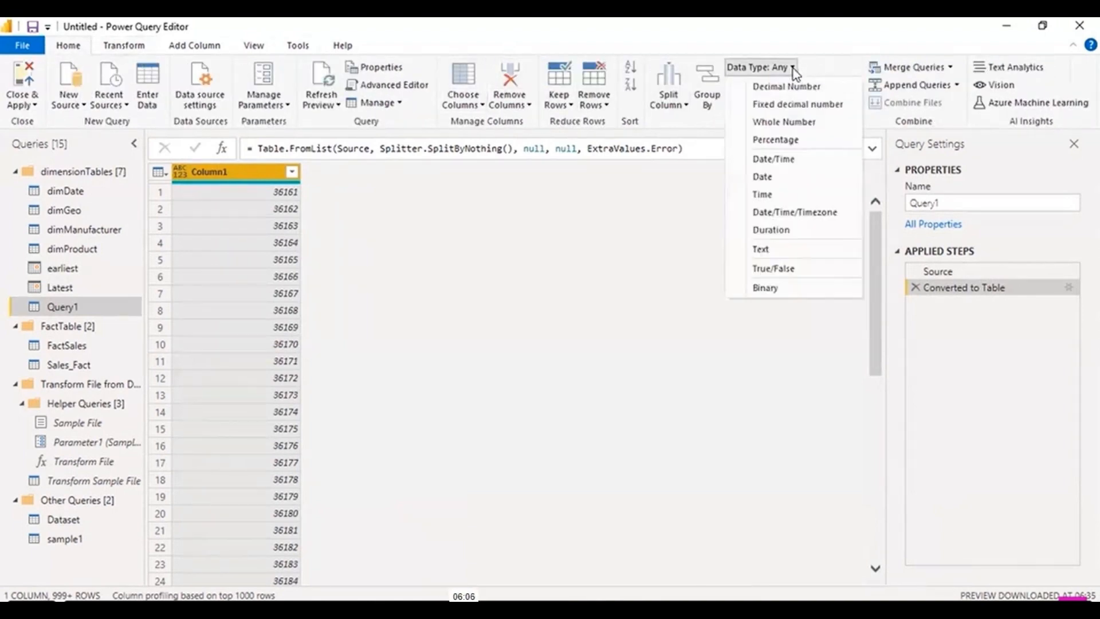
{"action": "left_click", "coordinate": [782, 176]}
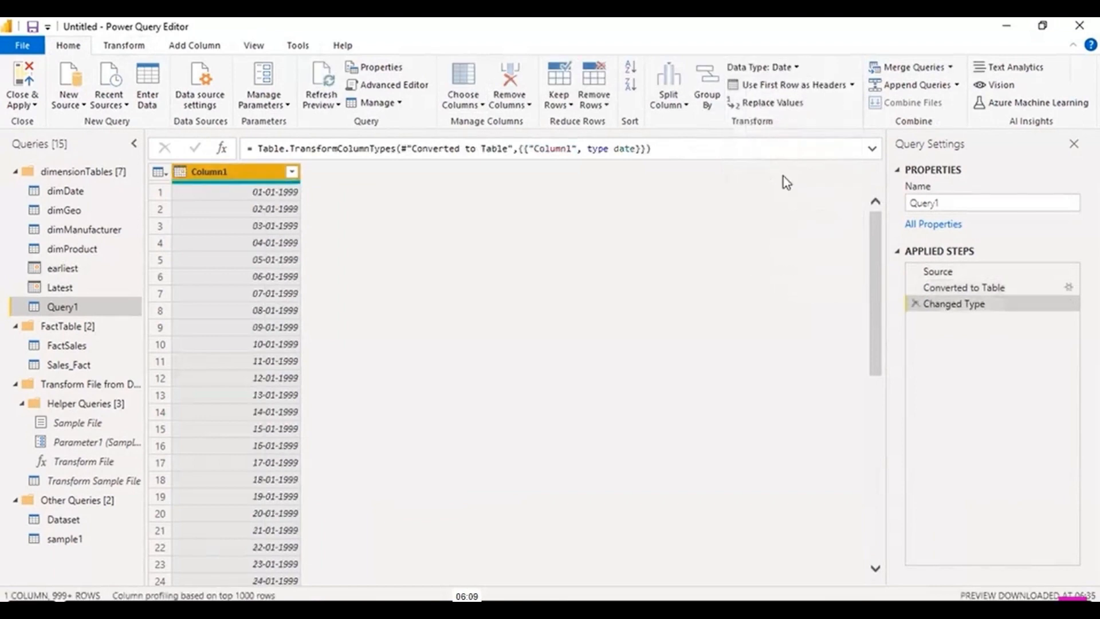
Rename Column1 of the converted table as "Date".
{"action": "double_click", "coordinate": [224, 172]}
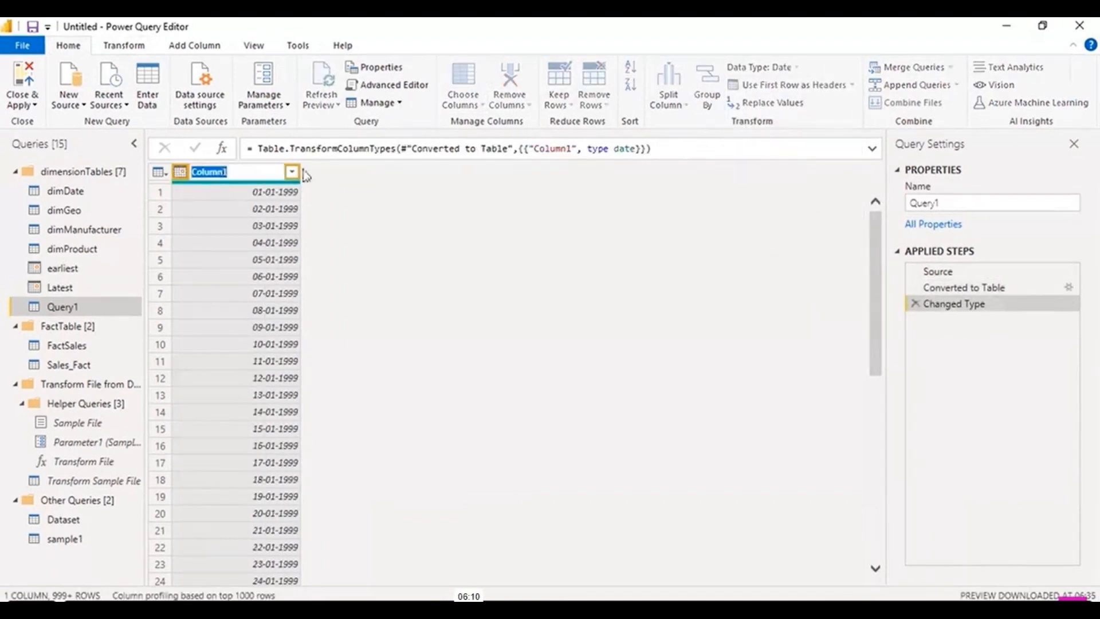
{"action": "type", "text": "Dtaew"}
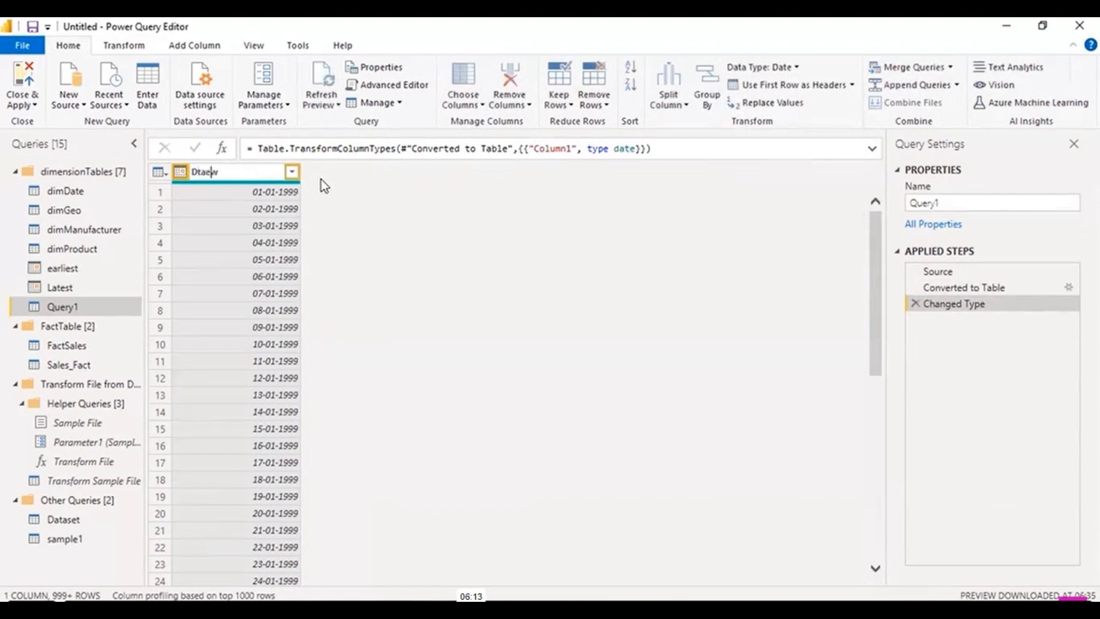
{"action": "key", "text": "Return"}
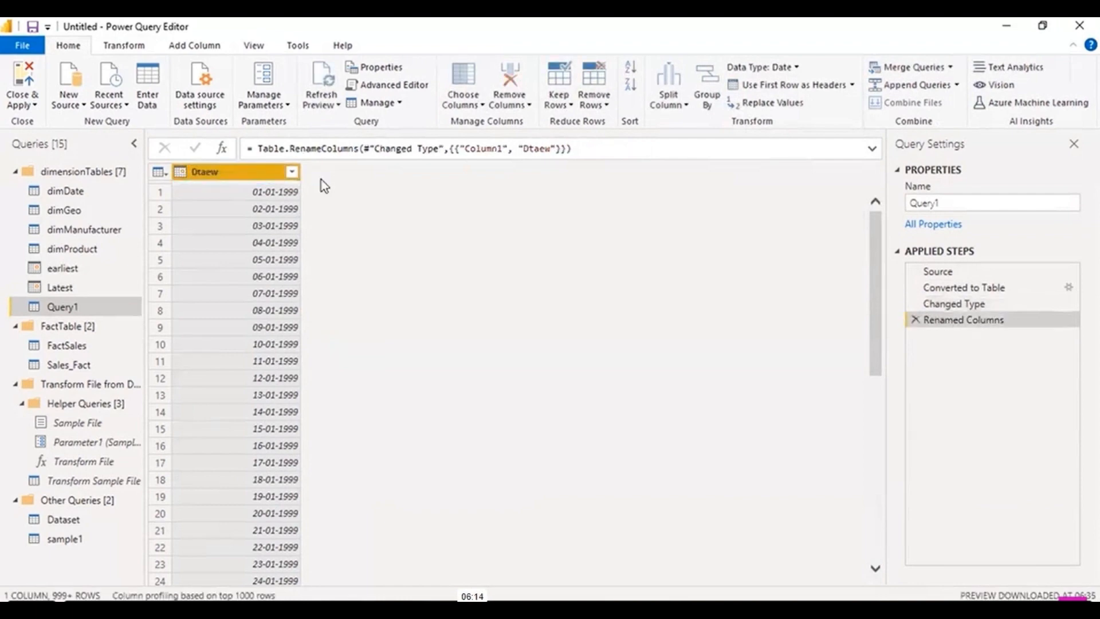
{"action": "double_click", "coordinate": [233, 172]}
{"action": "left_click", "coordinate": [232, 172]}
{"action": "key", "text": "BackSpace"}
{"action": "key", "text": "BackSpace"}
{"action": "key", "text": "BackSpace"}
{"action": "key", "text": "BackSpace"}
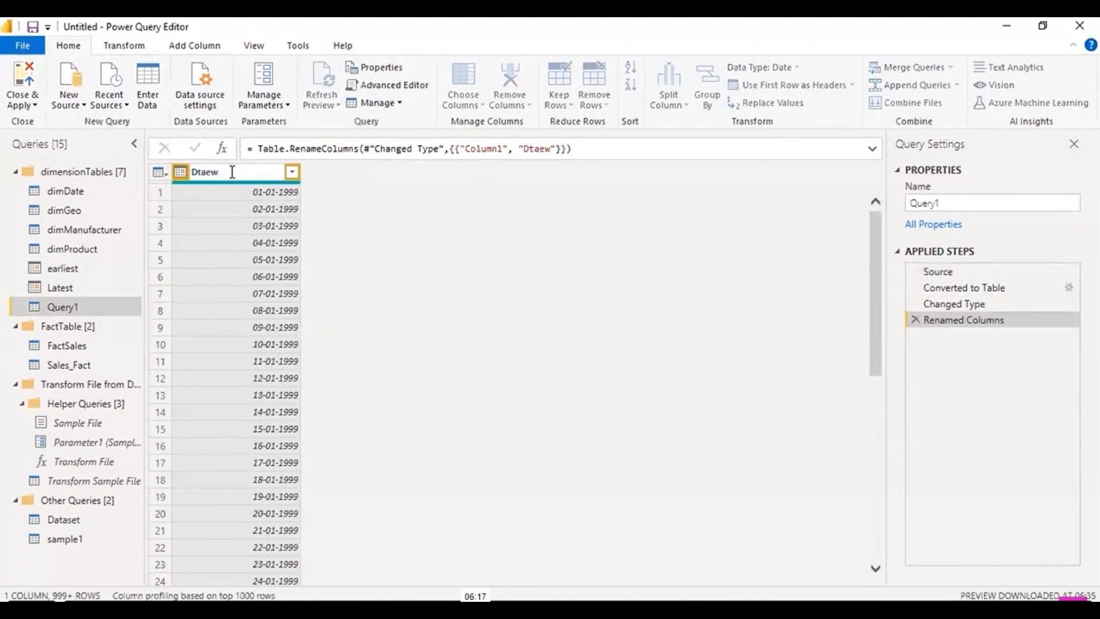
{"action": "type", "text": "ate"}
{"action": "key", "text": "Return"}
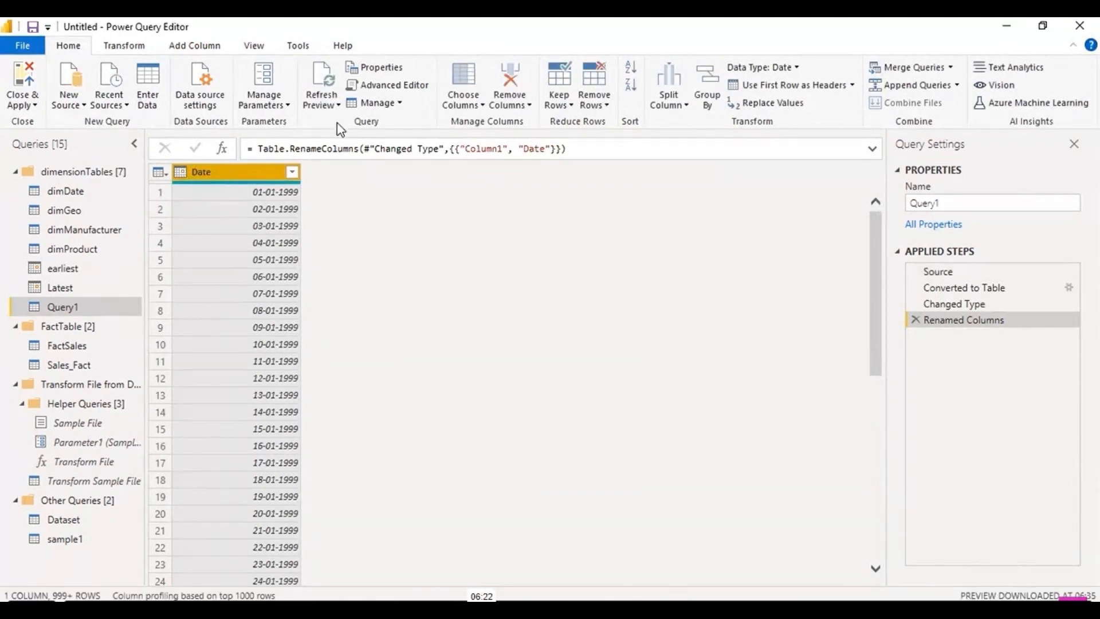
Add a Year column to the date table, extracted from the Date column.
{"action": "left_click", "coordinate": [208, 50]}
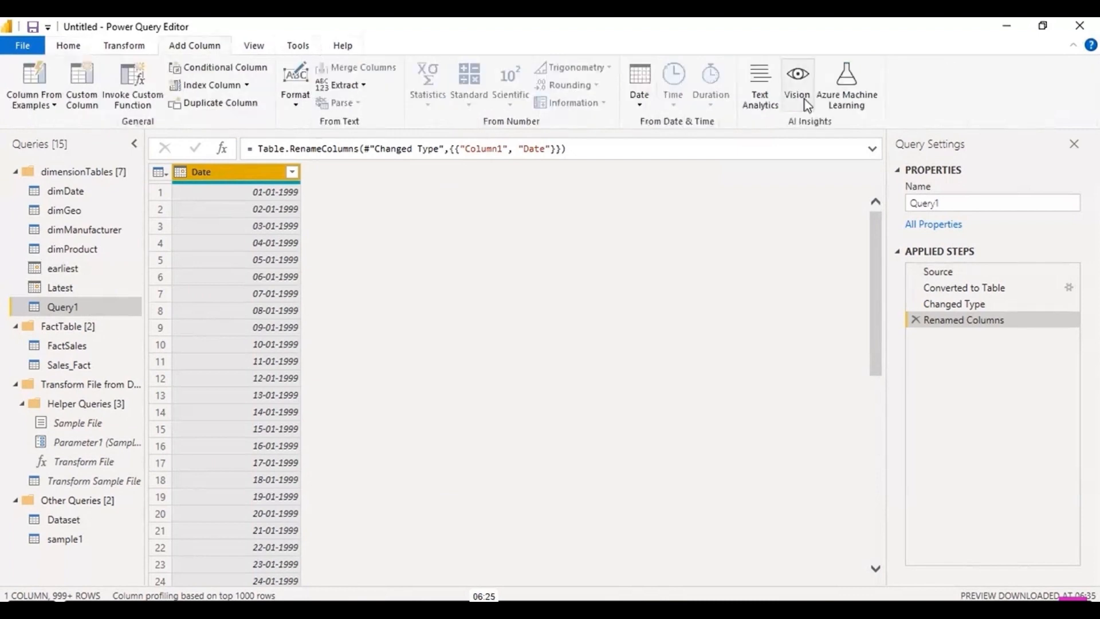
{"action": "left_click", "coordinate": [639, 102]}
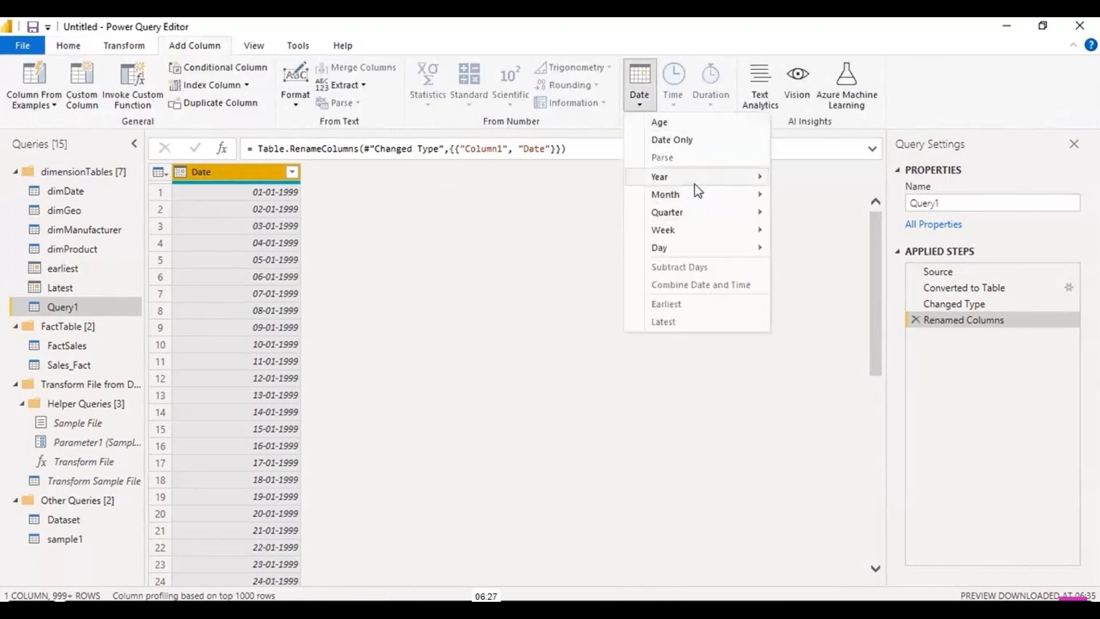
{"action": "mouse_move", "coordinate": [694, 183]}
{"action": "left_click", "coordinate": [806, 179]}
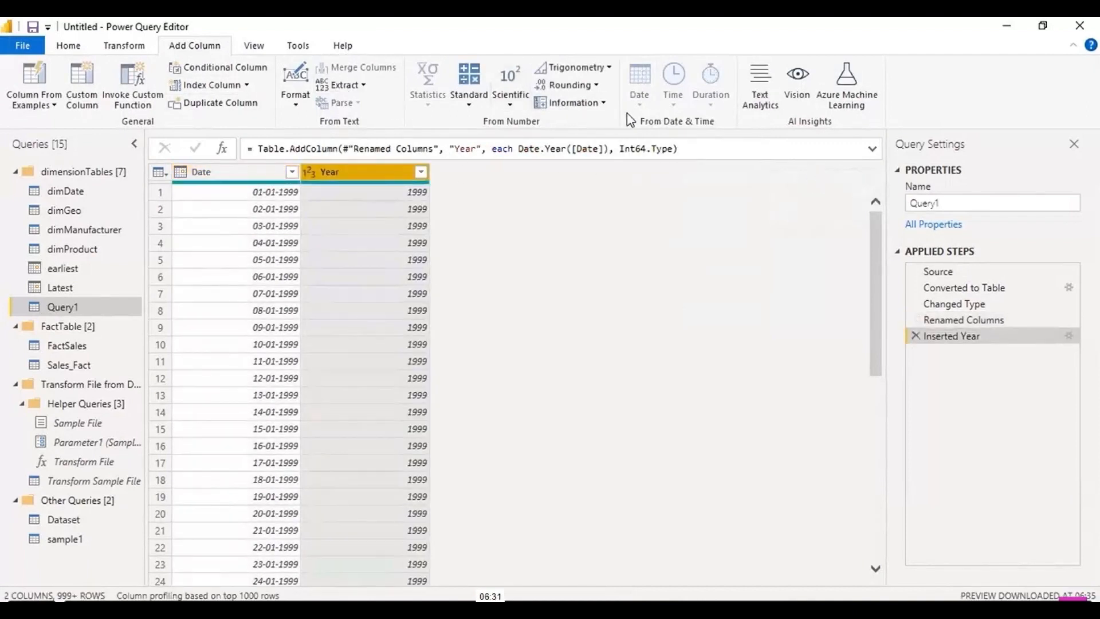
Add a Month number column derived from the Date column.
{"action": "left_click", "coordinate": [204, 171]}
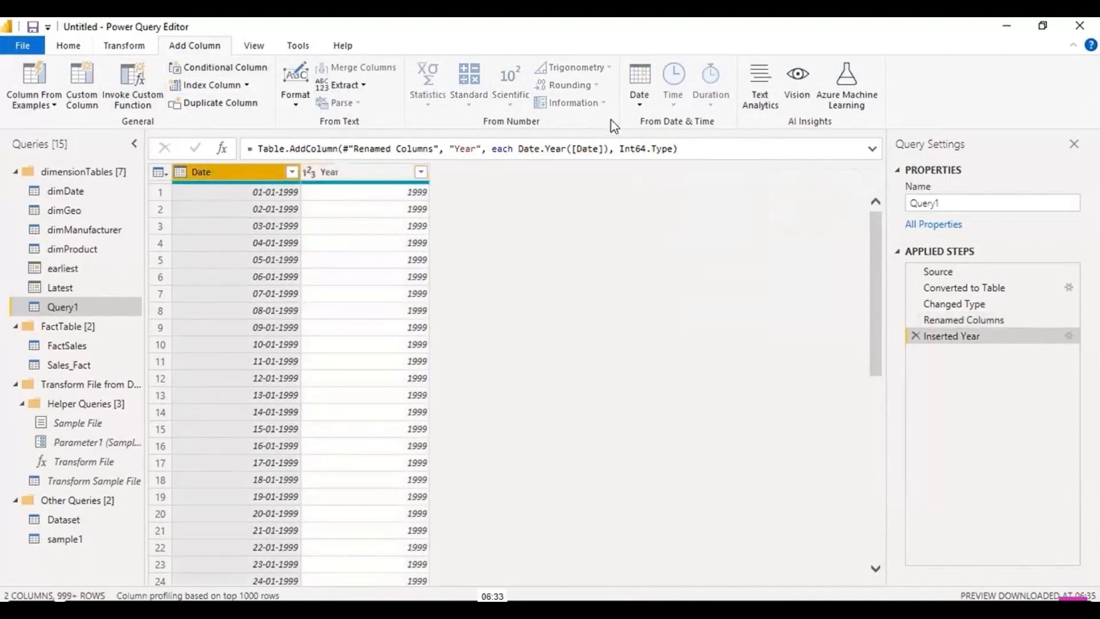
{"action": "left_click", "coordinate": [640, 99]}
{"action": "mouse_move", "coordinate": [679, 195]}
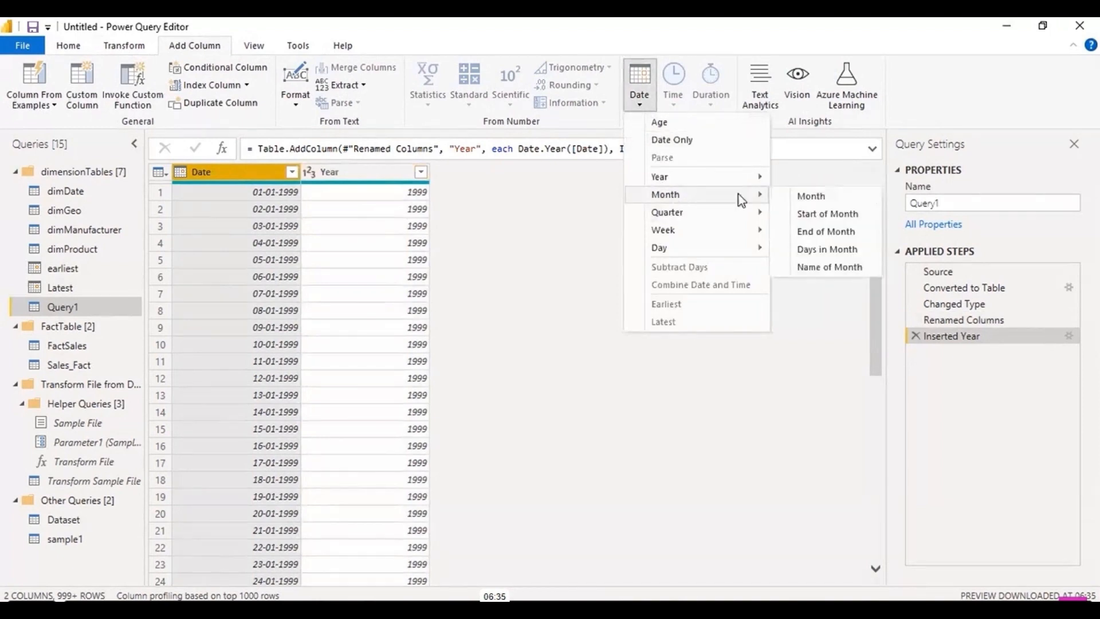
{"action": "left_click", "coordinate": [831, 197]}
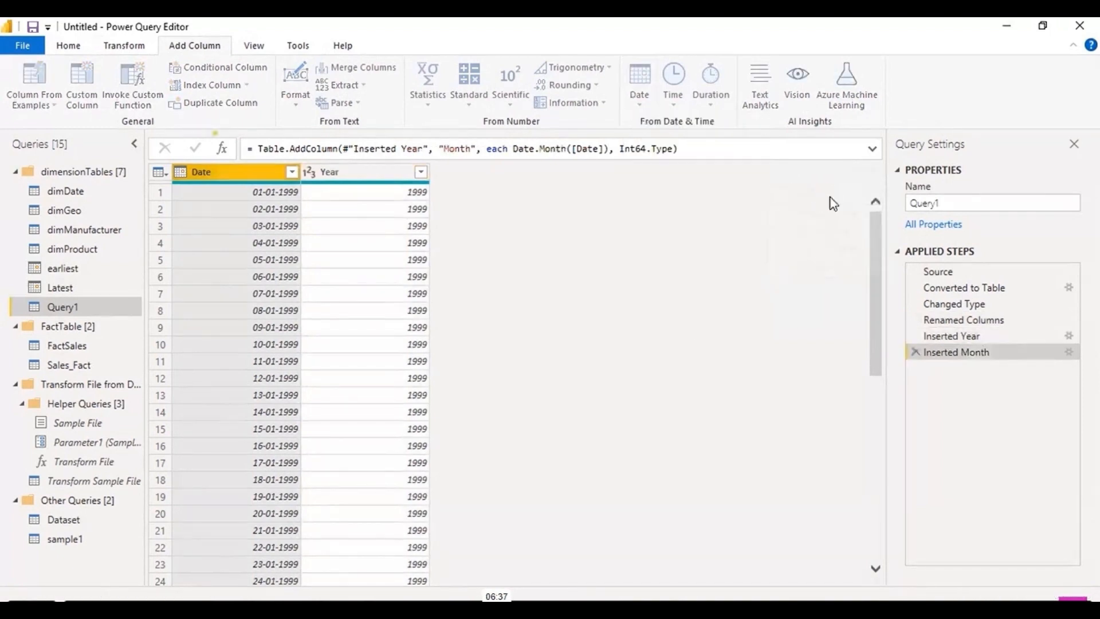
Add a Day Name column derived from the Date column.
{"action": "left_click", "coordinate": [212, 172]}
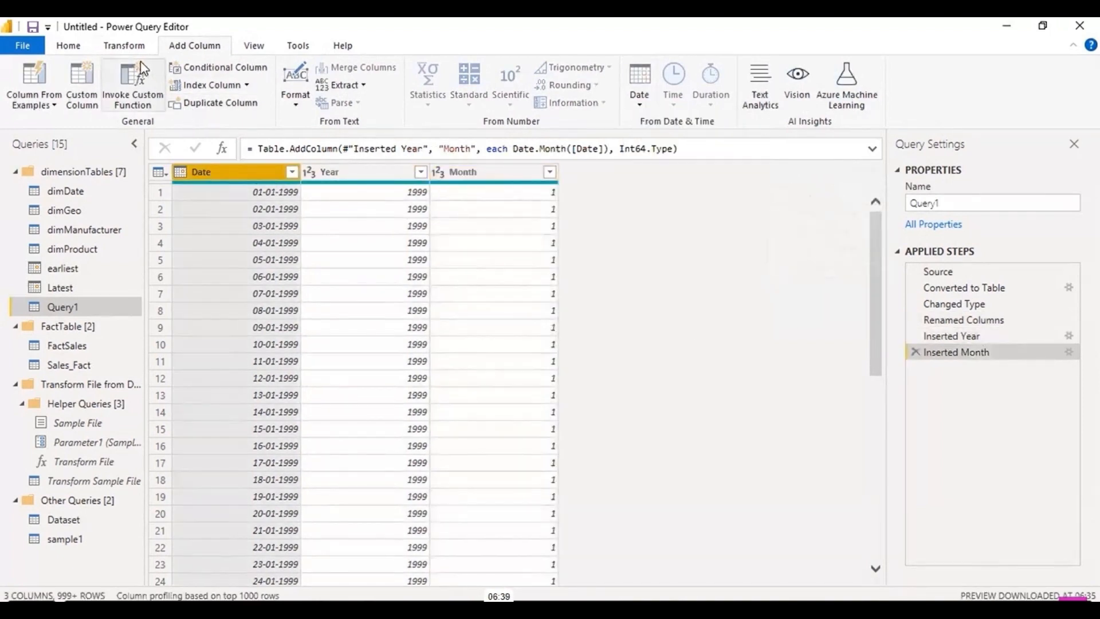
{"action": "left_click", "coordinate": [640, 102]}
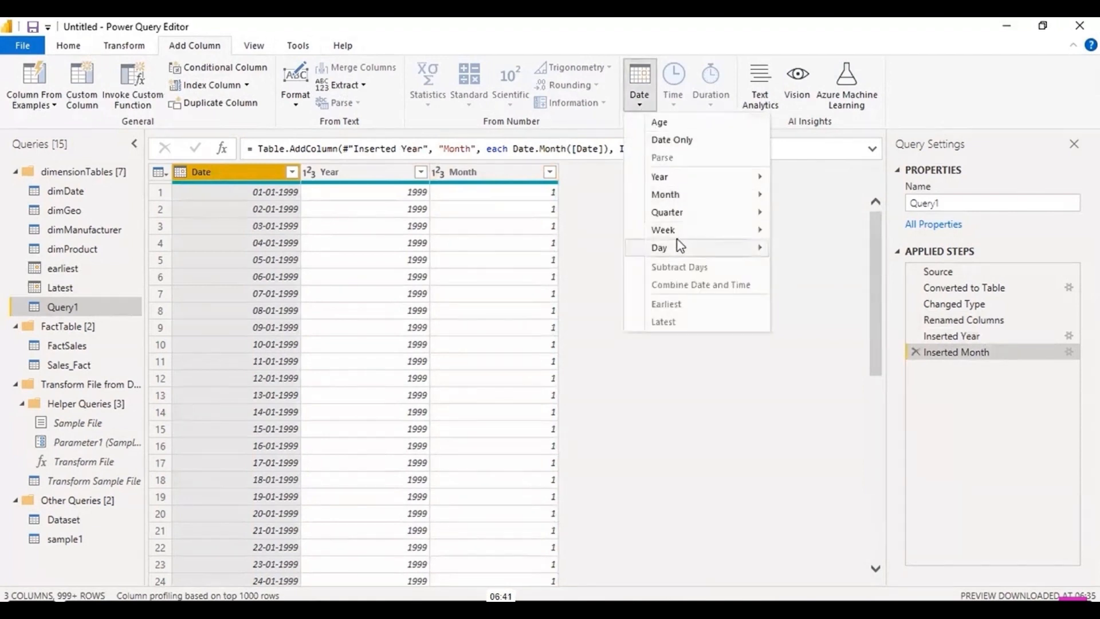
{"action": "mouse_move", "coordinate": [680, 246]}
{"action": "left_click", "coordinate": [821, 338]}
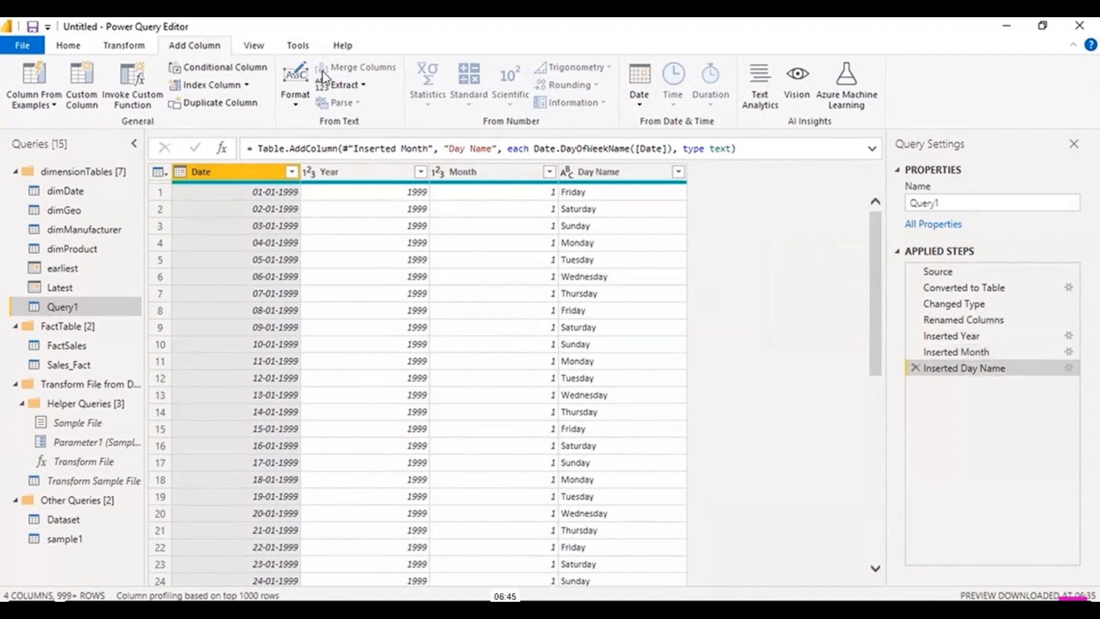
Add a Quarter of Year column from the Date column and check the generated rows.
{"action": "left_click", "coordinate": [638, 104]}
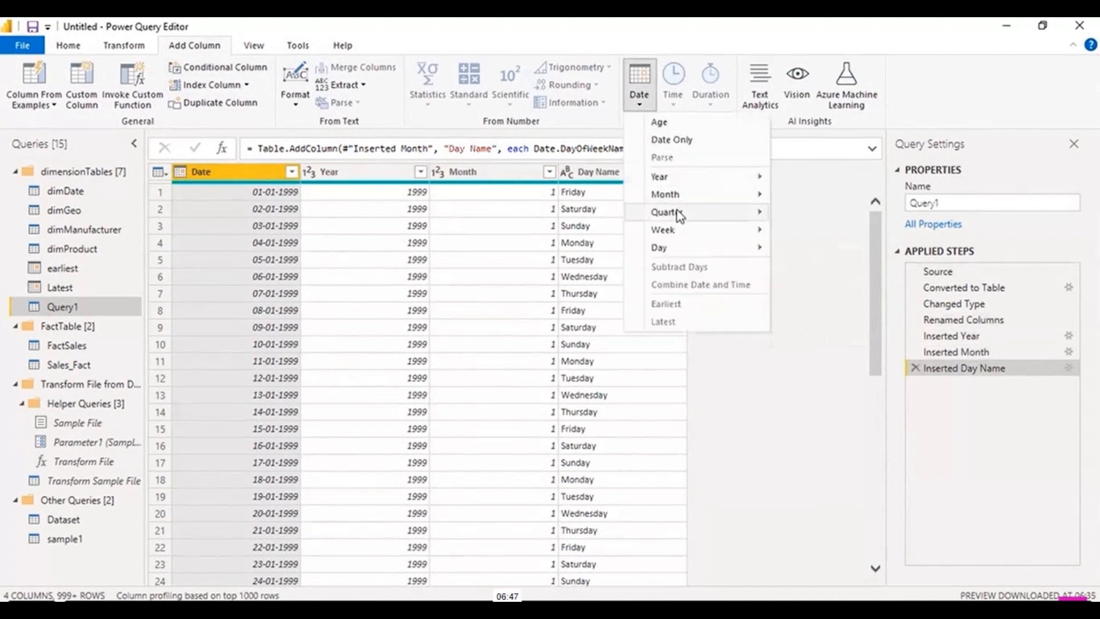
{"action": "mouse_move", "coordinate": [765, 209]}
{"action": "left_click", "coordinate": [809, 210]}
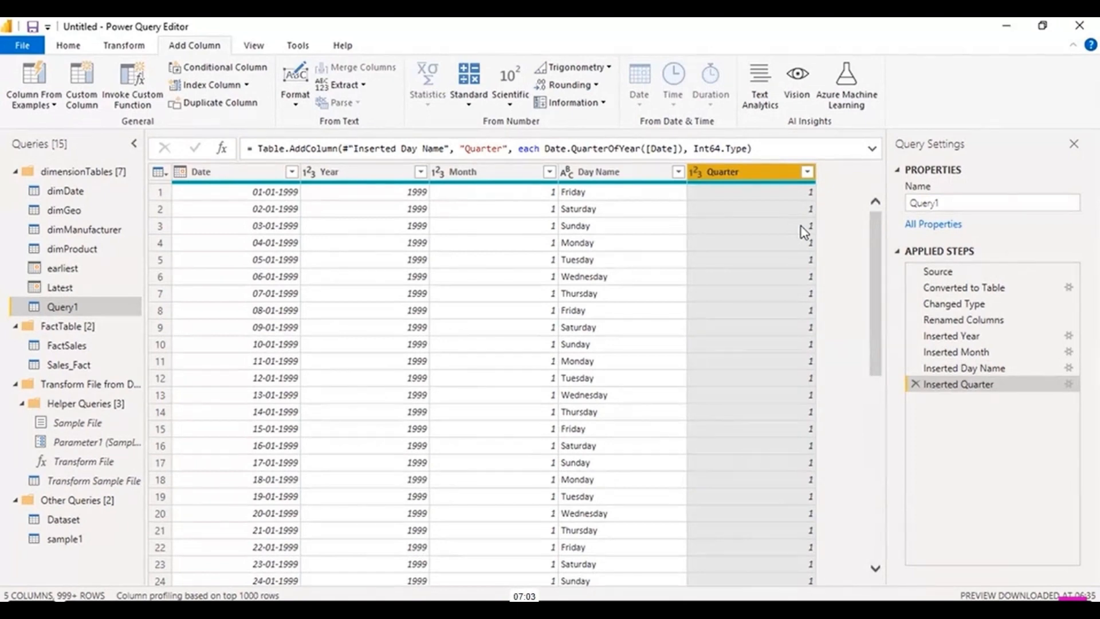
{"action": "left_click", "coordinate": [237, 172]}
{"action": "scroll", "coordinate": [326, 252], "scroll_direction": "down", "scroll_amount": 20}
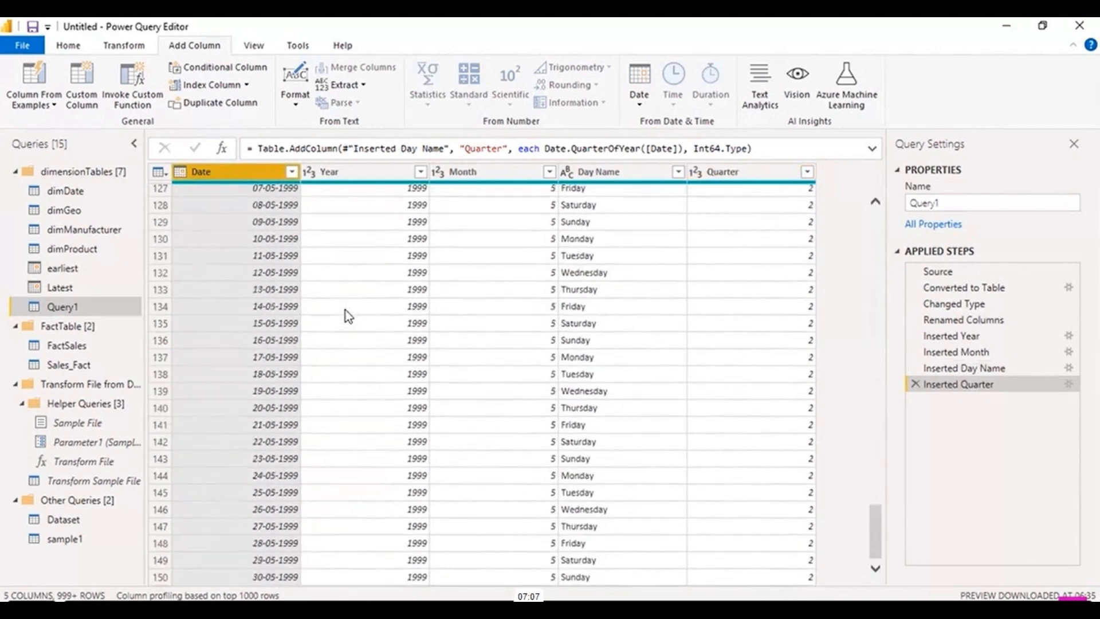
{"action": "scroll", "coordinate": [349, 310], "scroll_direction": "up", "scroll_amount": 20}
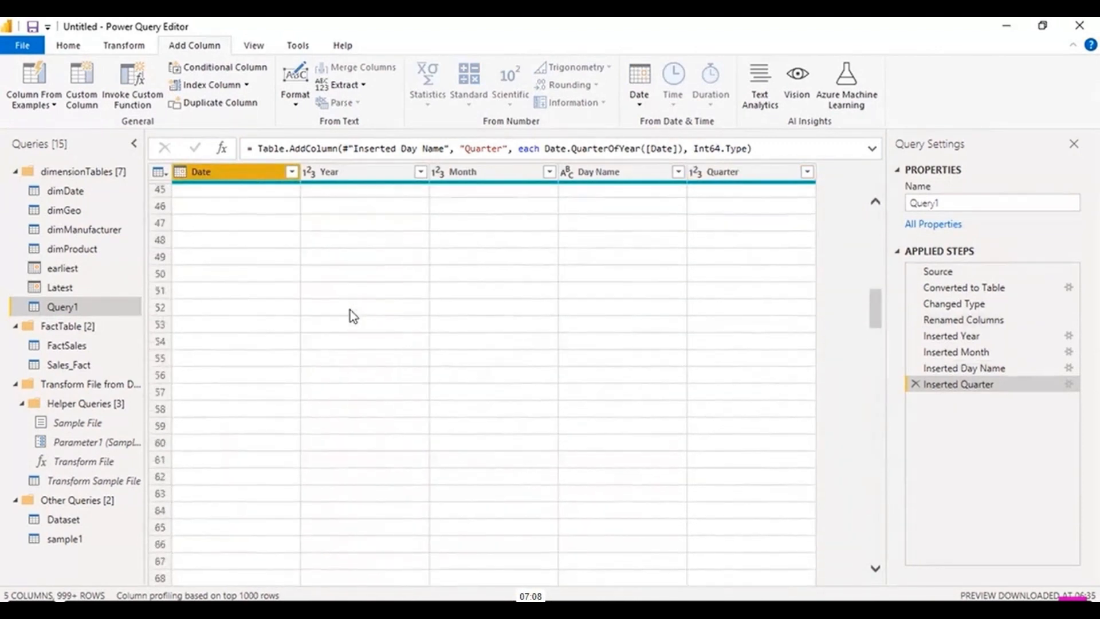
Rename the query Query1 as "Calendar".
{"action": "double_click", "coordinate": [939, 202]}
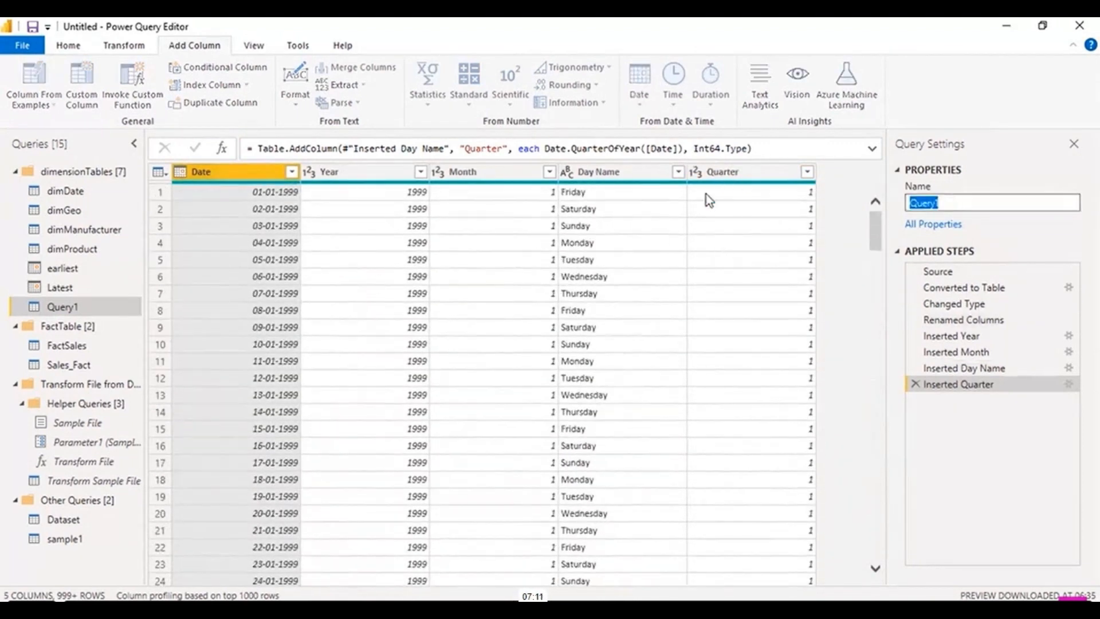
{"action": "type", "text": "Calendar"}
{"action": "key", "text": "Return"}
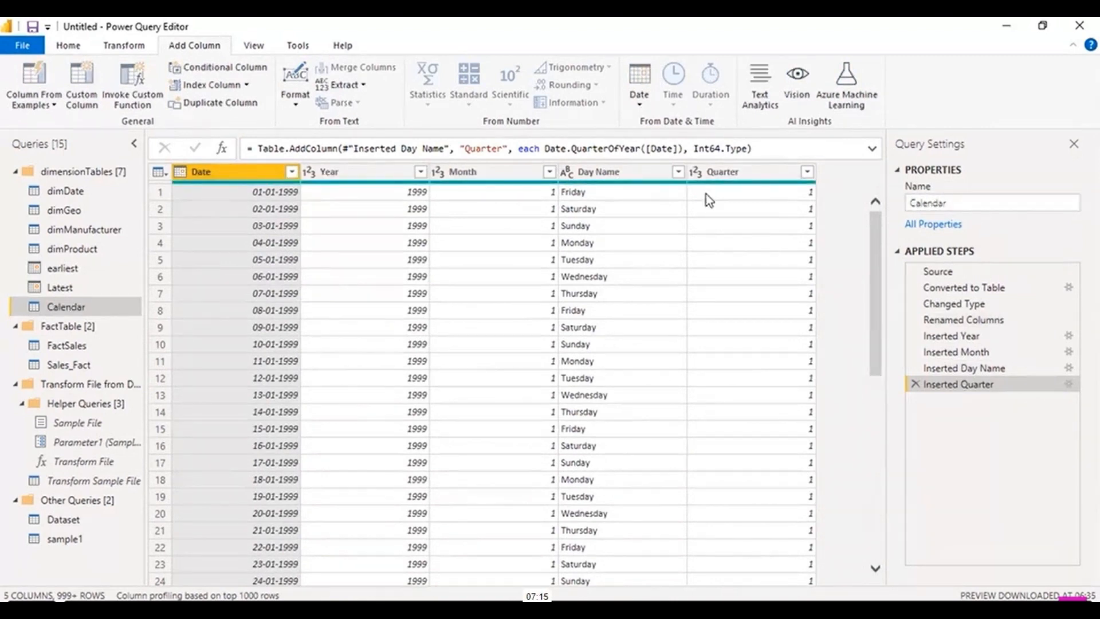
Close and apply the query changes, bringing the Untitled report window and its Load dialog to the front.
{"action": "left_click", "coordinate": [67, 45]}
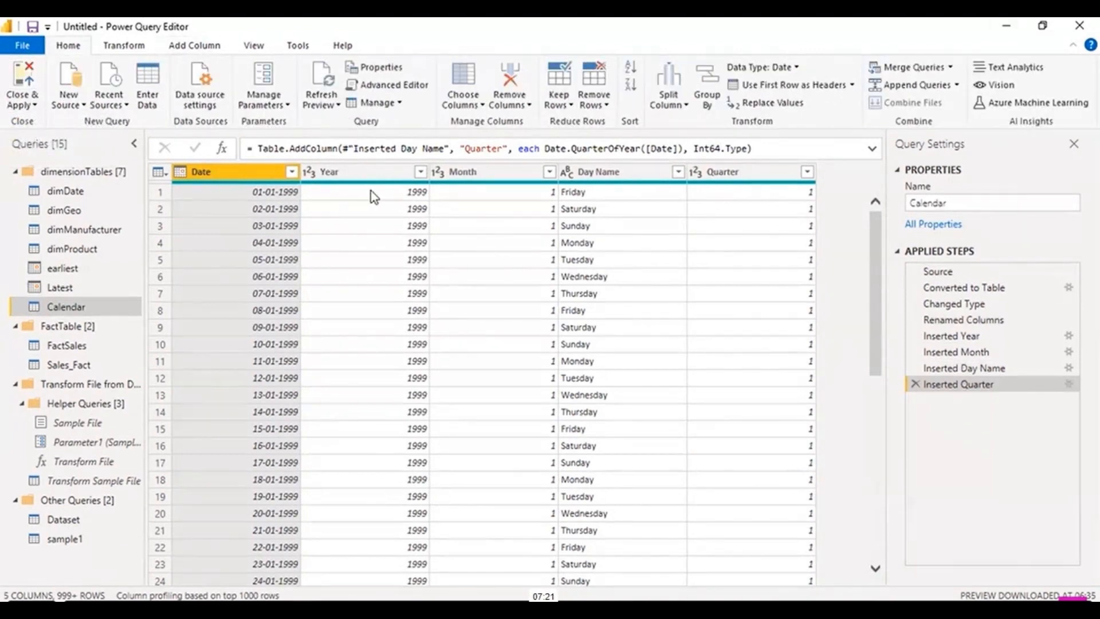
{"action": "key", "text": "super+d"}
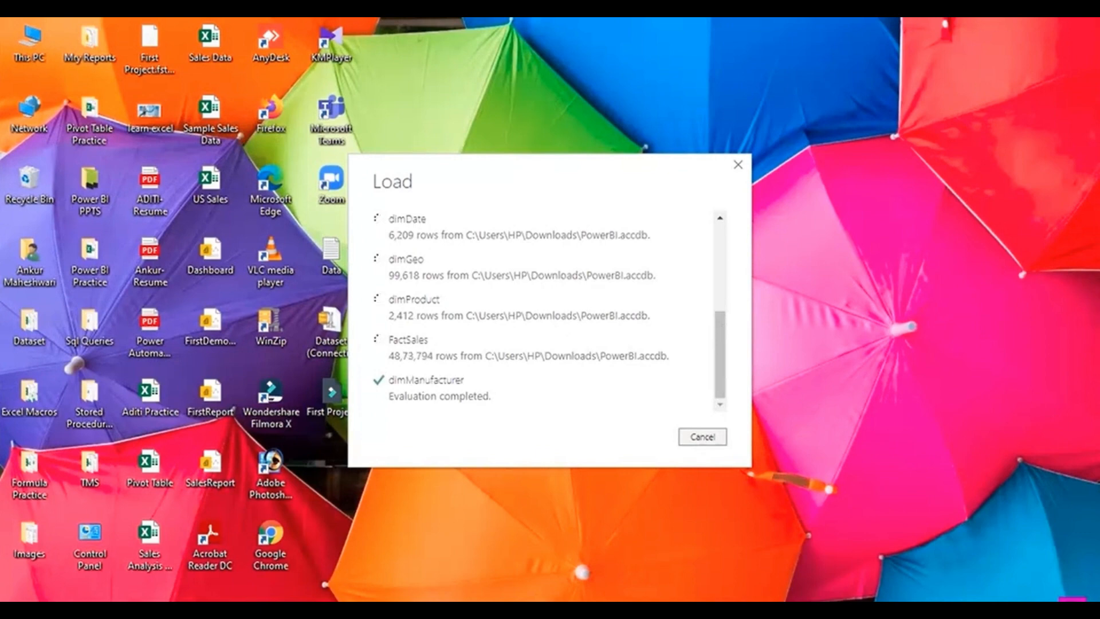
{"action": "mouse_move", "coordinate": [652, 608]}
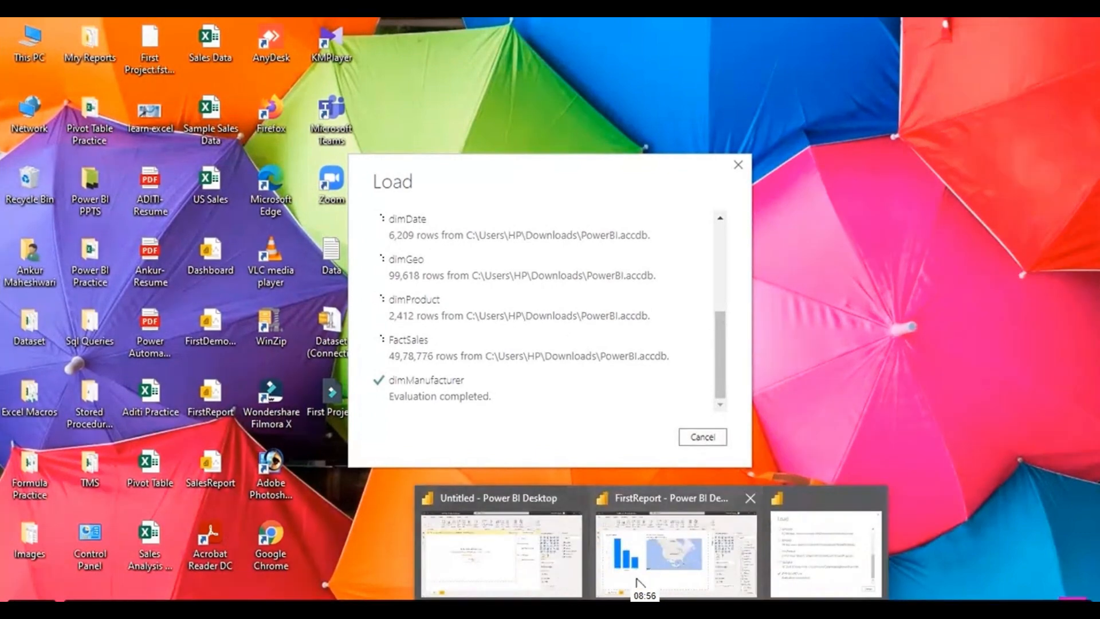
{"action": "left_click", "coordinate": [524, 580]}
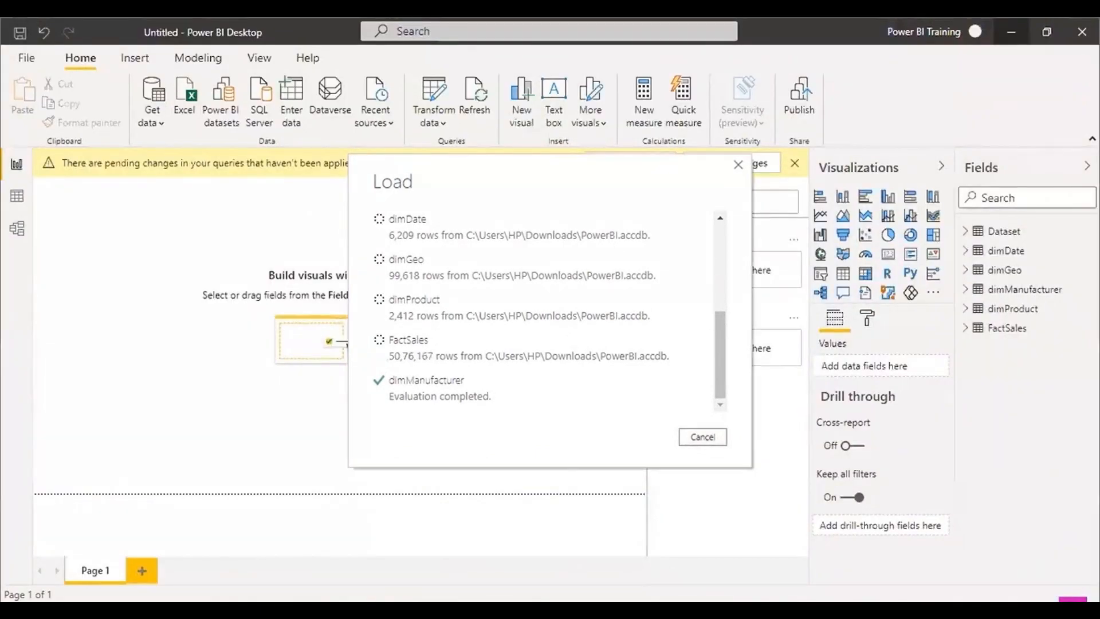
{"action": "mouse_move", "coordinate": [652, 608]}
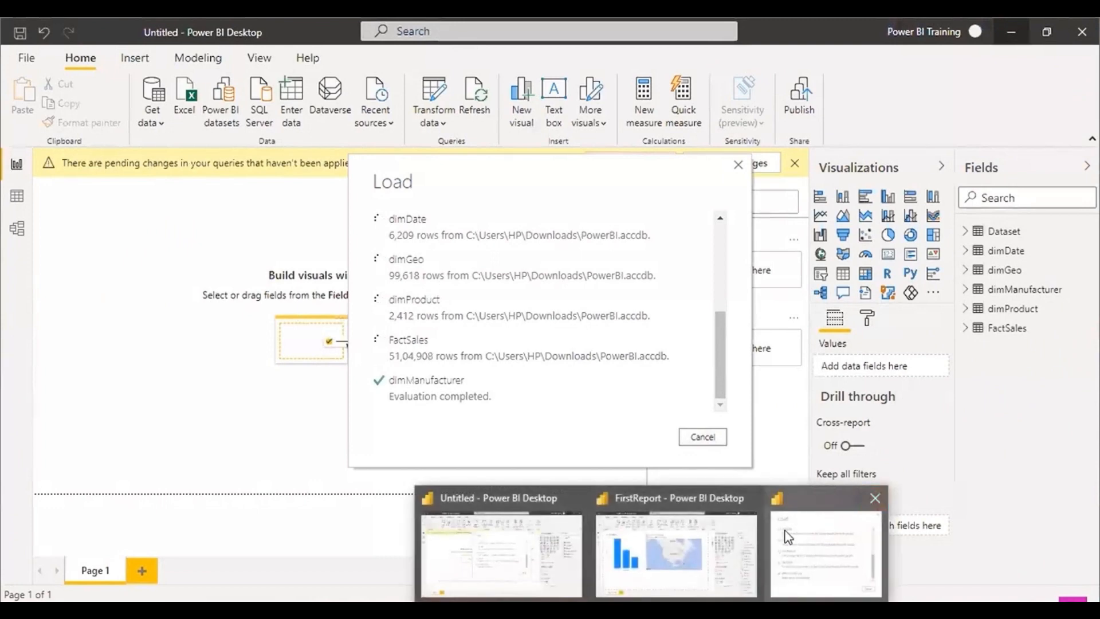
{"action": "left_click", "coordinate": [818, 559]}
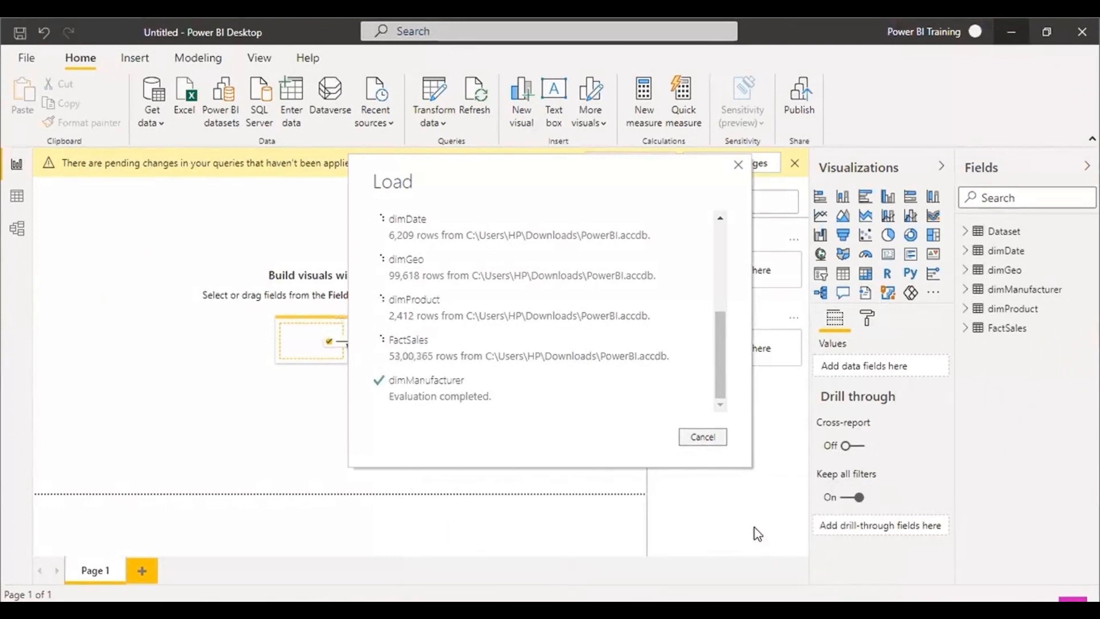
Examine the loading progress of all queries in the Load dialog, including Calendar, earliest, Latest and FactSales.
{"action": "scroll", "coordinate": [608, 331], "scroll_direction": "up", "scroll_amount": 5}
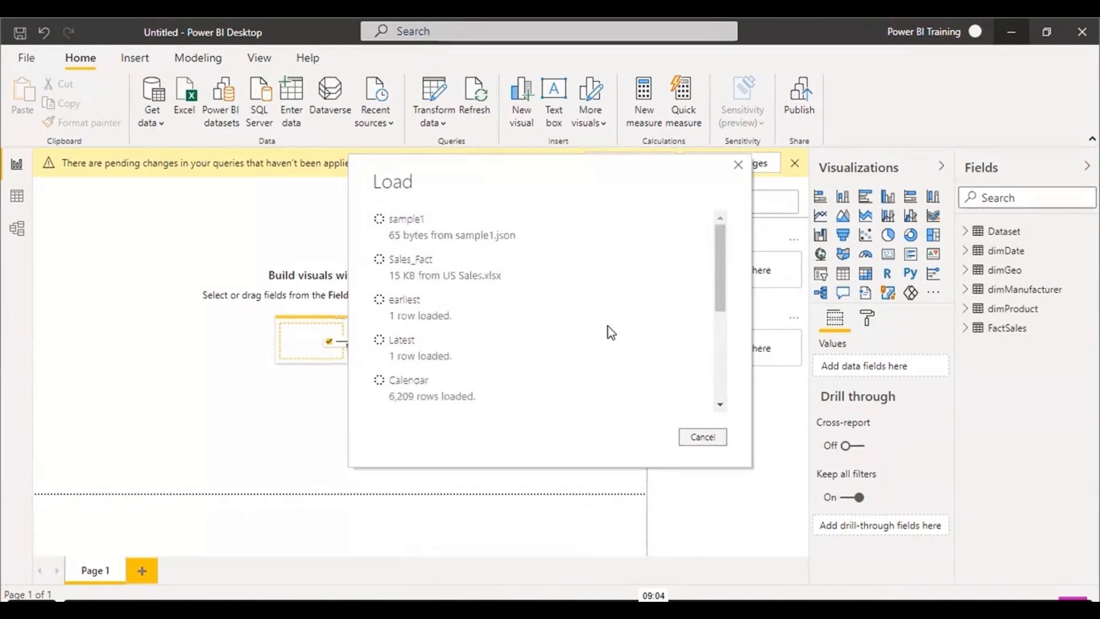
{"action": "scroll", "coordinate": [607, 331], "scroll_direction": "down", "scroll_amount": 5}
{"action": "scroll", "coordinate": [610, 332], "scroll_direction": "up", "scroll_amount": 5}
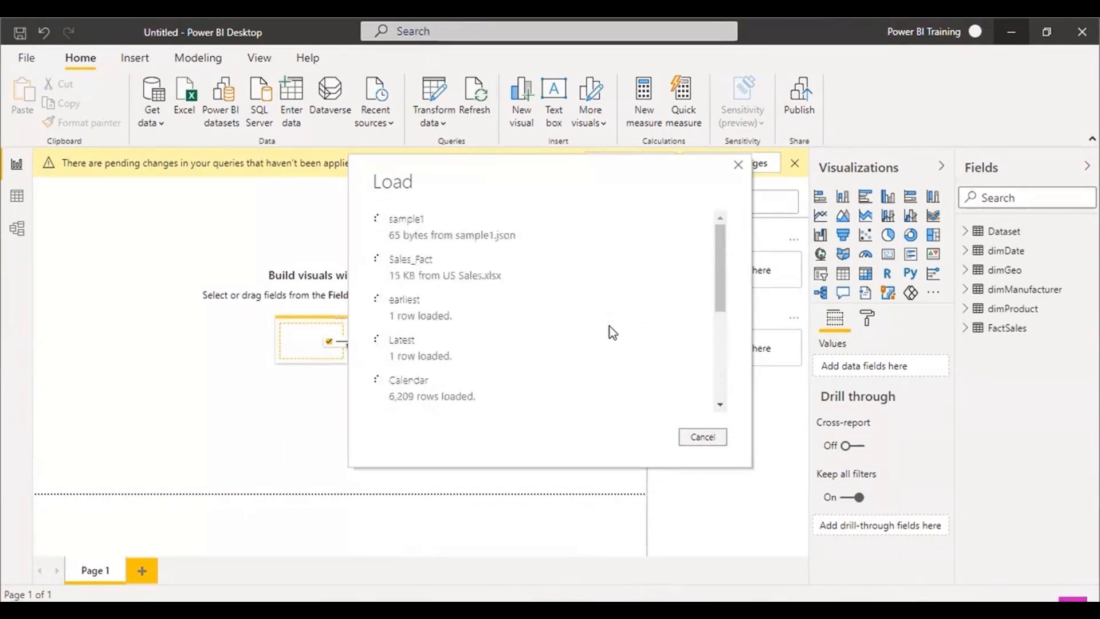
{"action": "scroll", "coordinate": [609, 327], "scroll_direction": "down", "scroll_amount": 5}
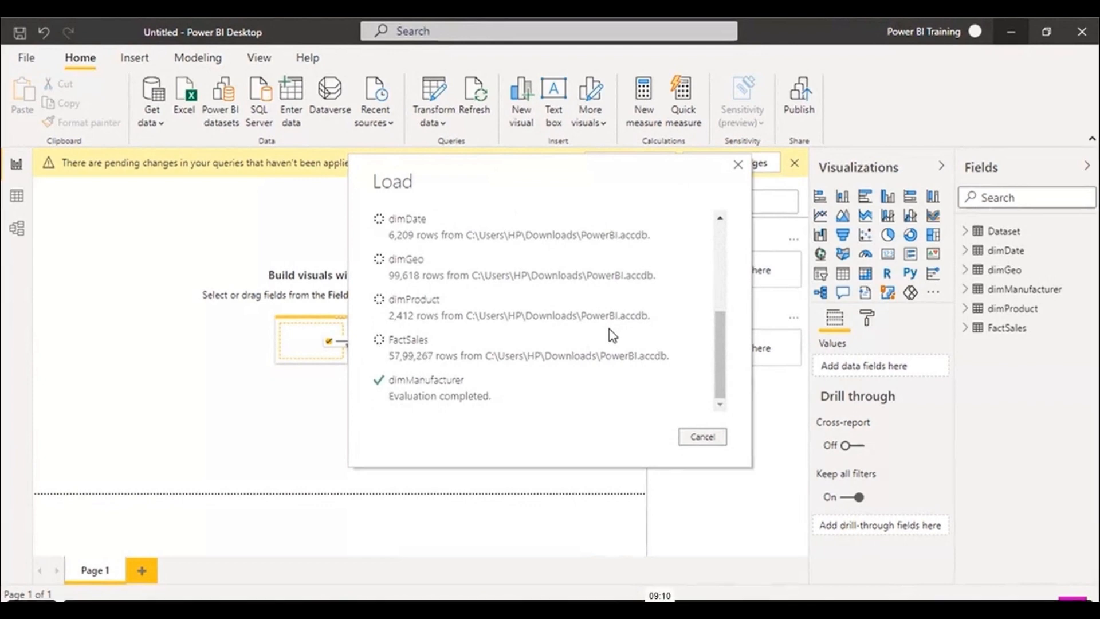
{"action": "scroll", "coordinate": [609, 329], "scroll_direction": "up", "scroll_amount": 2}
{"action": "scroll", "coordinate": [610, 329], "scroll_direction": "up", "scroll_amount": 3}
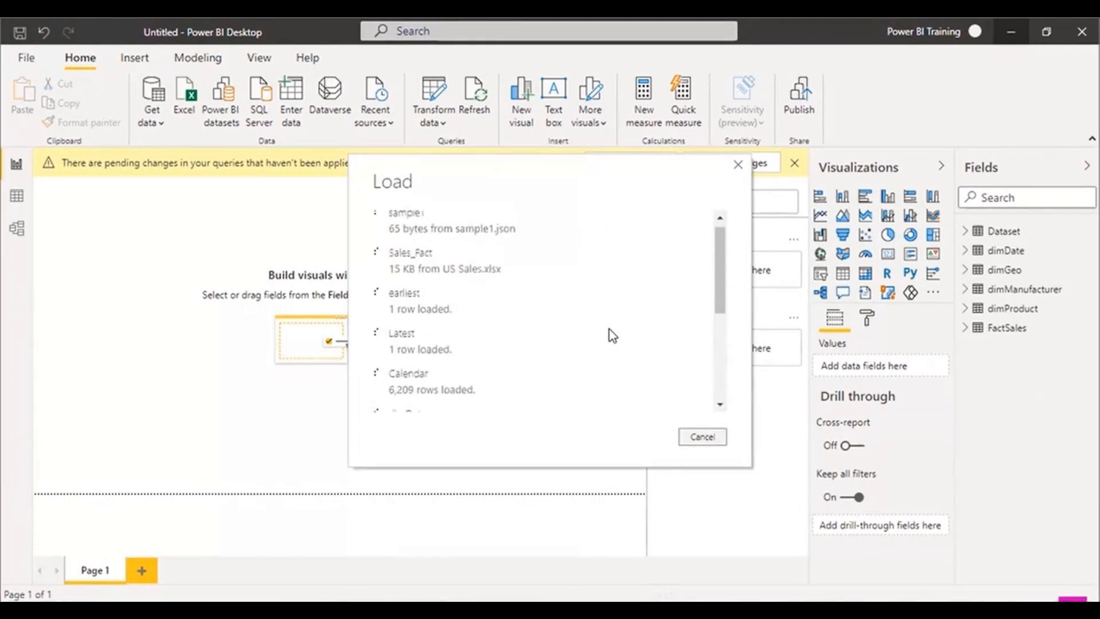
{"action": "scroll", "coordinate": [609, 329], "scroll_direction": "down", "scroll_amount": 5}
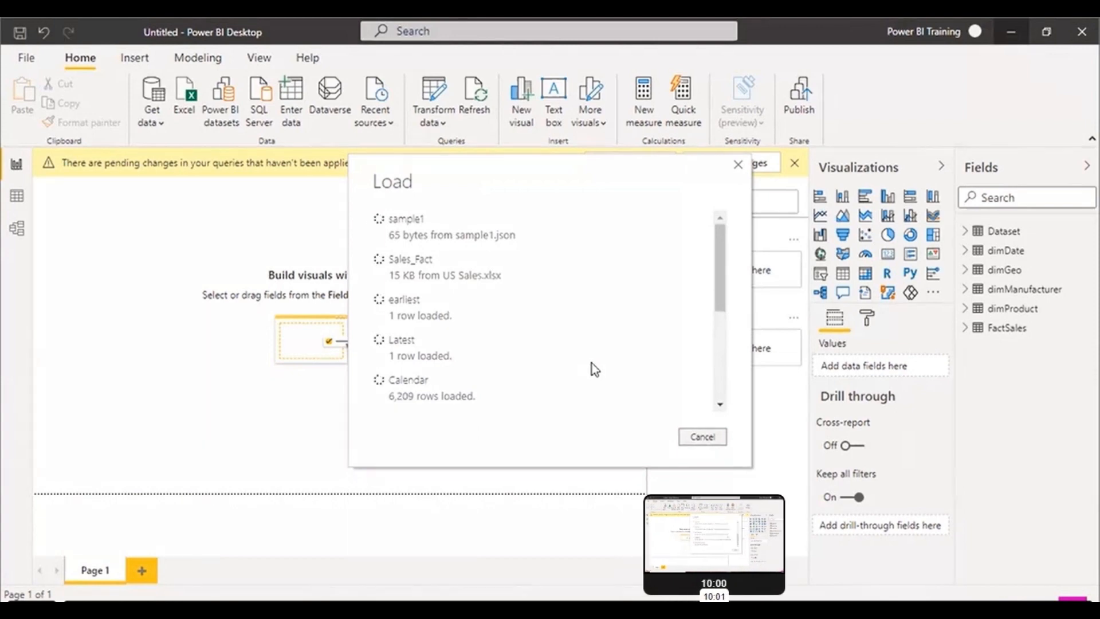
{"action": "scroll", "coordinate": [628, 331], "scroll_direction": "down", "scroll_amount": 5}
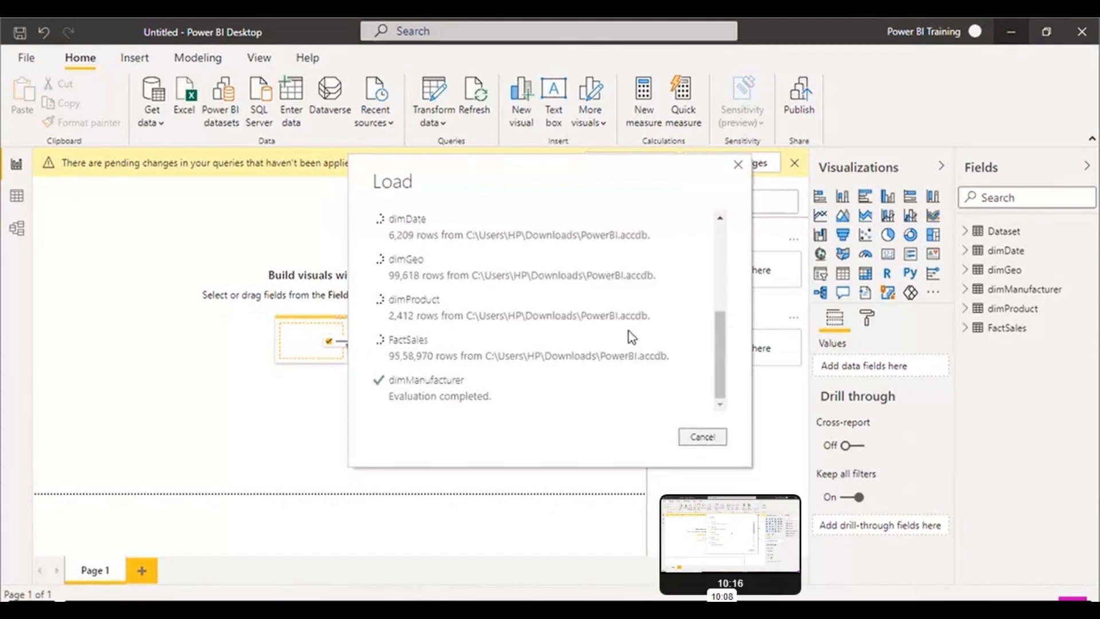
{"action": "scroll", "coordinate": [539, 304], "scroll_direction": "up", "scroll_amount": 5}
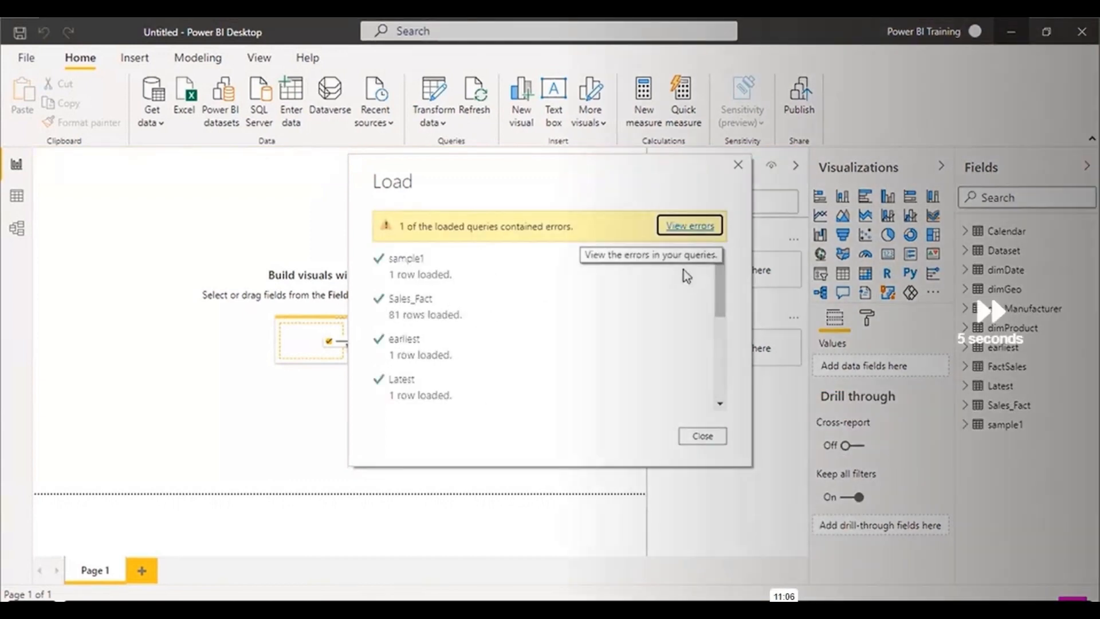
View the load errors in Power Query Editor and select the Errors in FactSales query, keeping its name.
{"action": "left_click", "coordinate": [690, 226]}
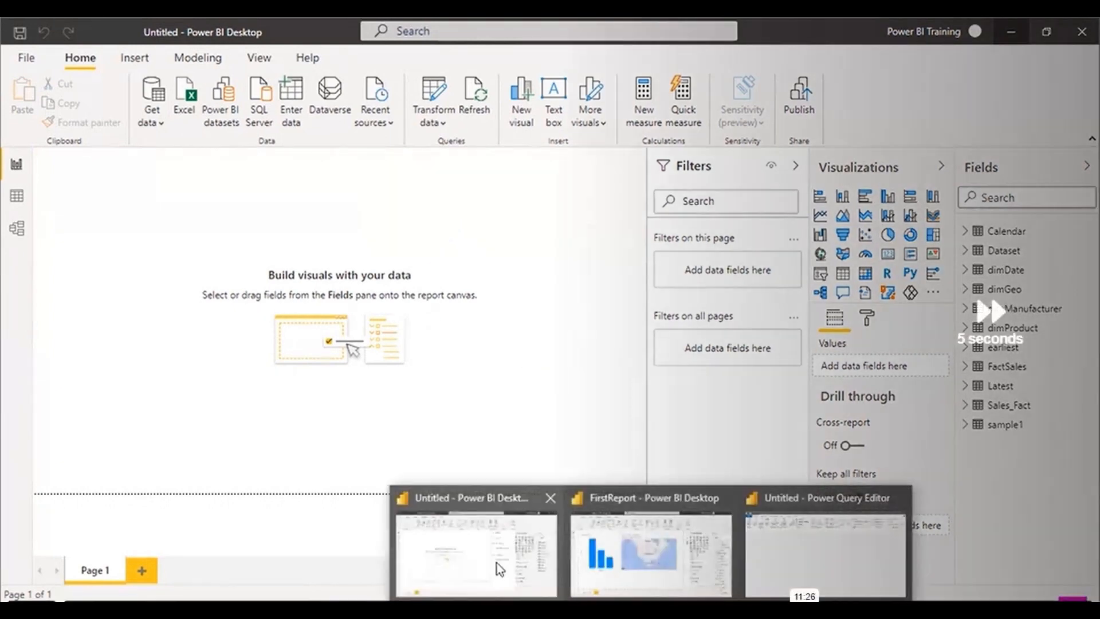
{"action": "left_click", "coordinate": [500, 569]}
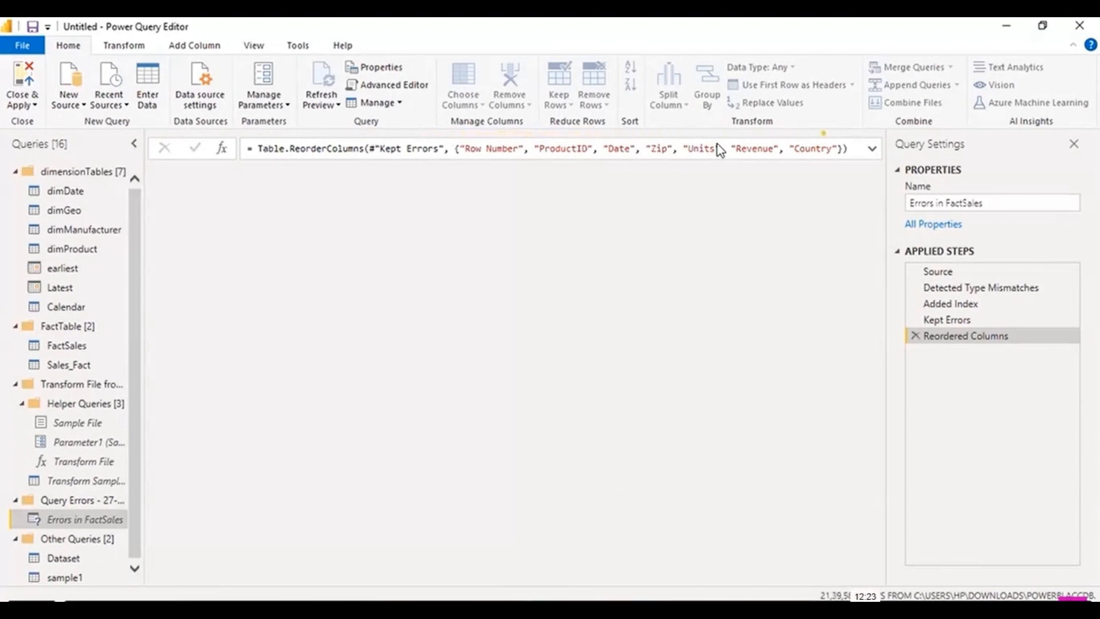
{"action": "double_click", "coordinate": [86, 519]}
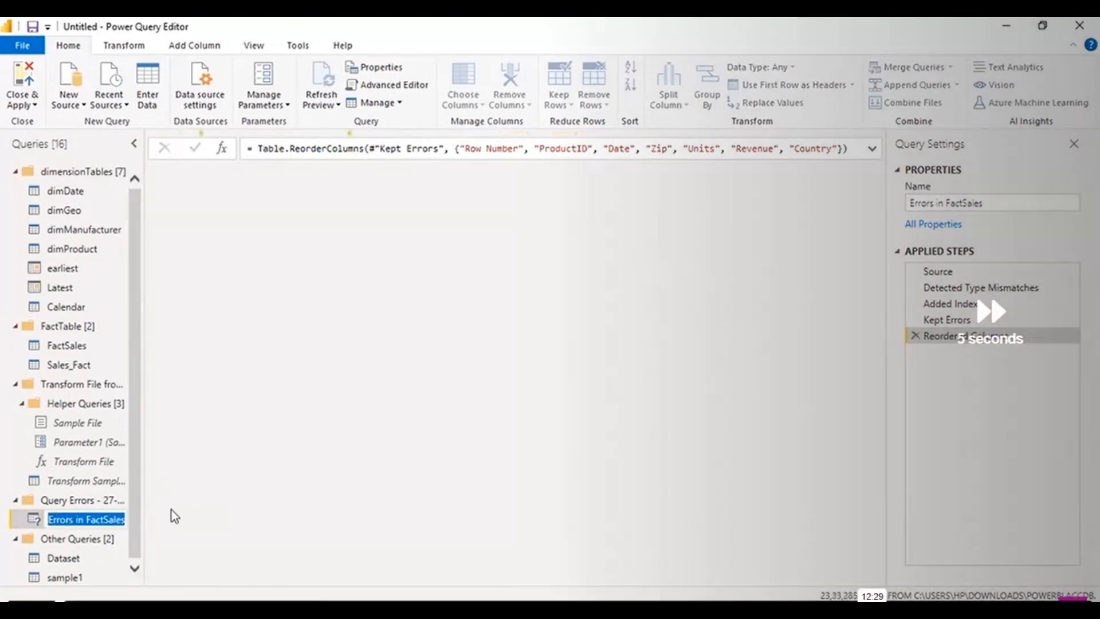
{"action": "key", "text": "Return"}
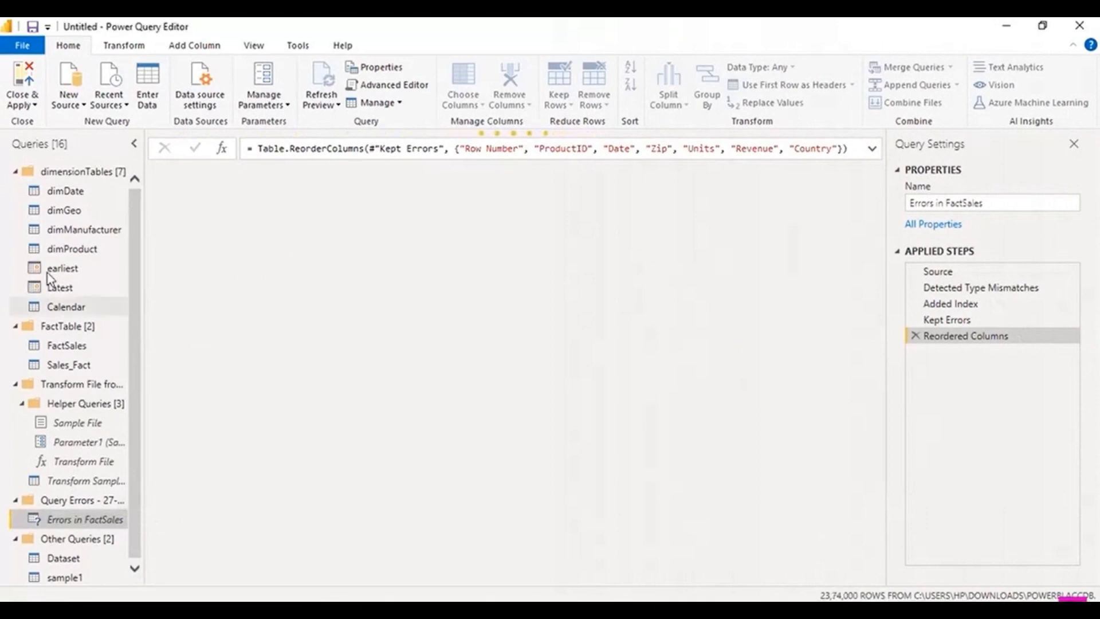
Open the earliest query to review its value and available query options, and select the Latest query.
{"action": "left_click", "coordinate": [63, 268]}
{"action": "right_click", "coordinate": [65, 270]}
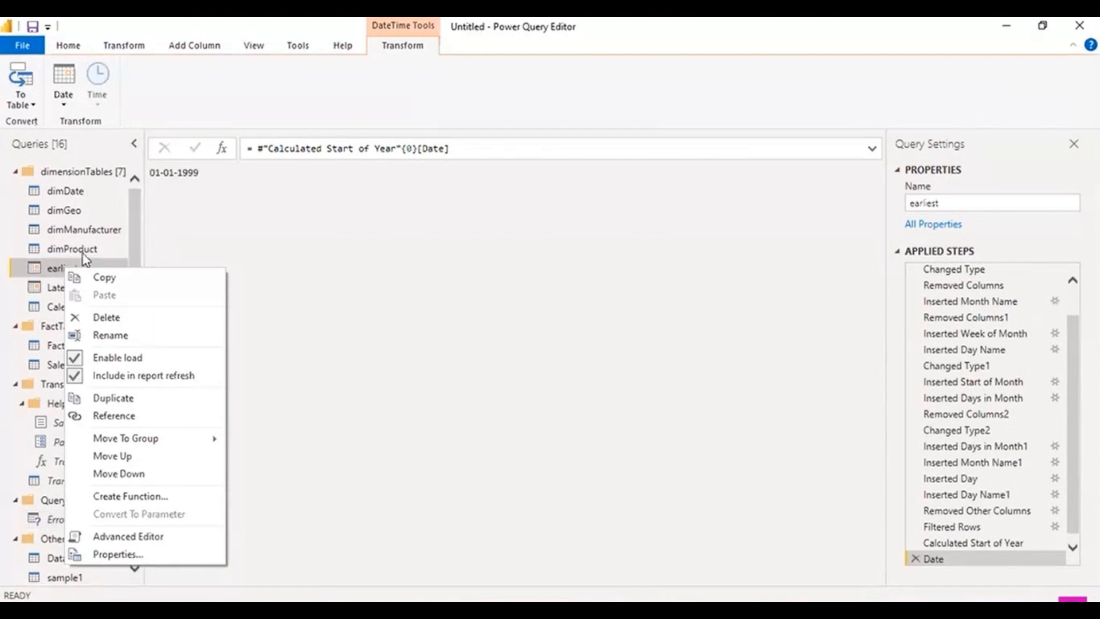
{"action": "left_click", "coordinate": [453, 43]}
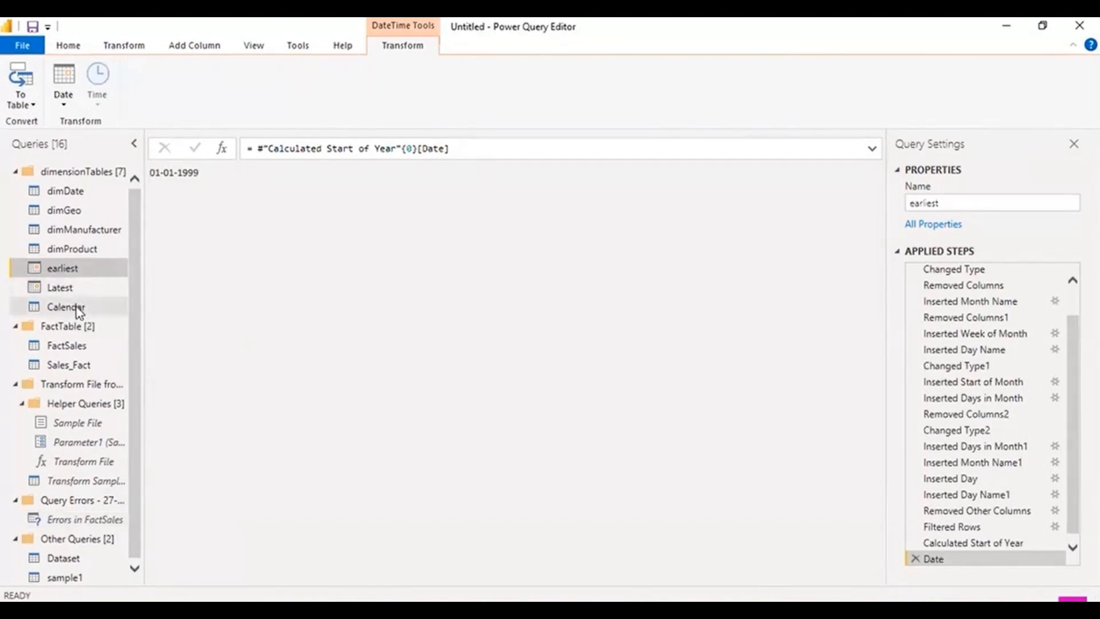
{"action": "left_click", "coordinate": [75, 287]}
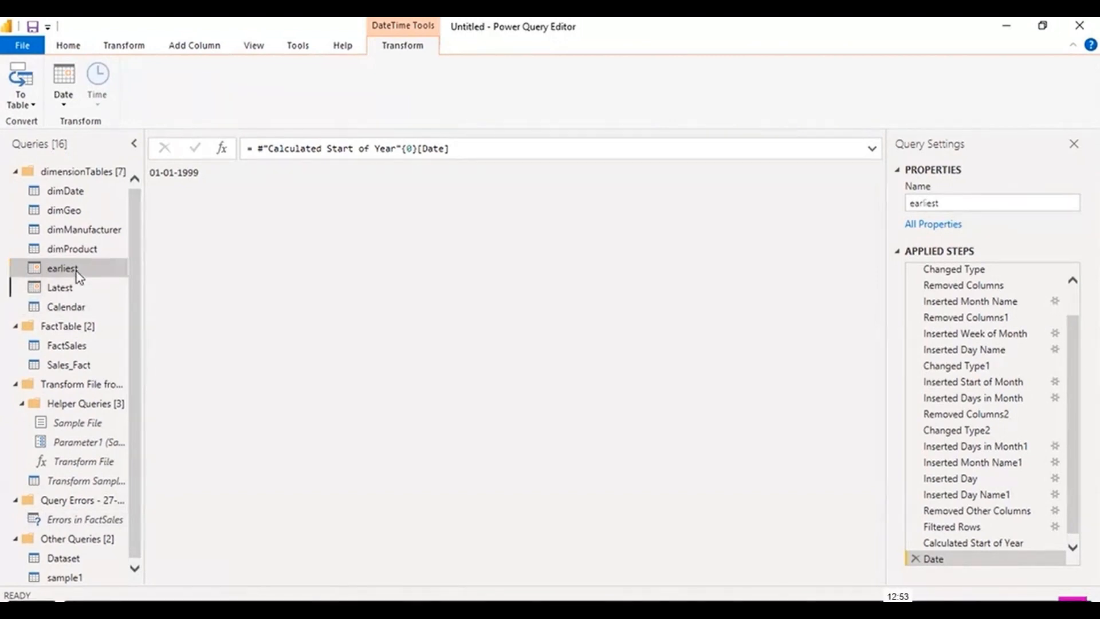
Disable loading of the earliest query into the report, accepting the possible data loss.
{"action": "left_click", "coordinate": [77, 269]}
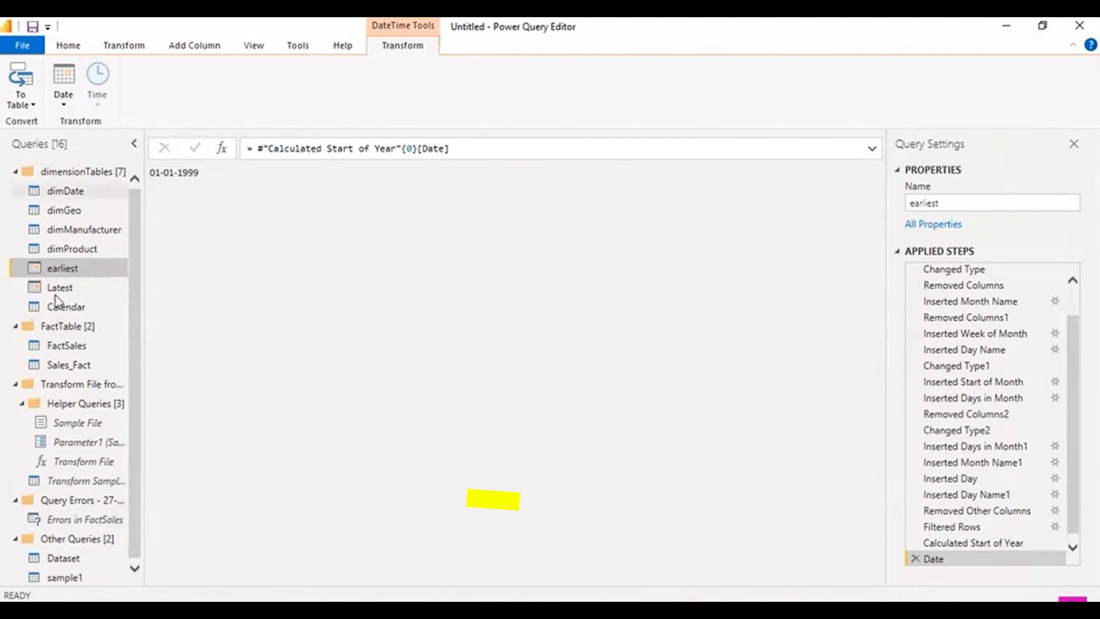
{"action": "right_click", "coordinate": [64, 269]}
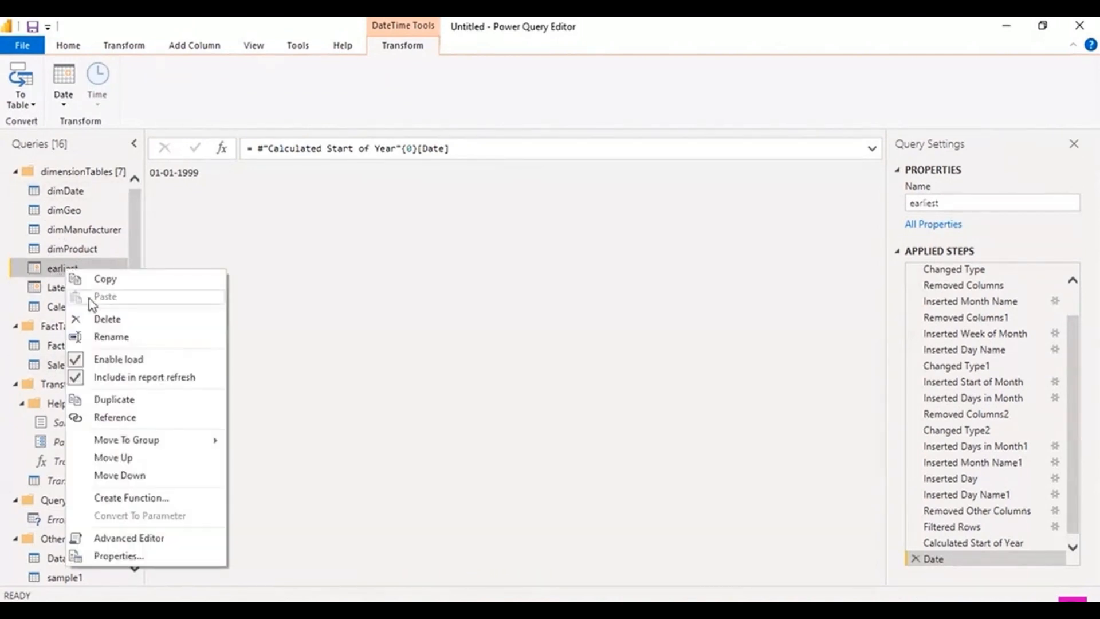
{"action": "left_click", "coordinate": [87, 360]}
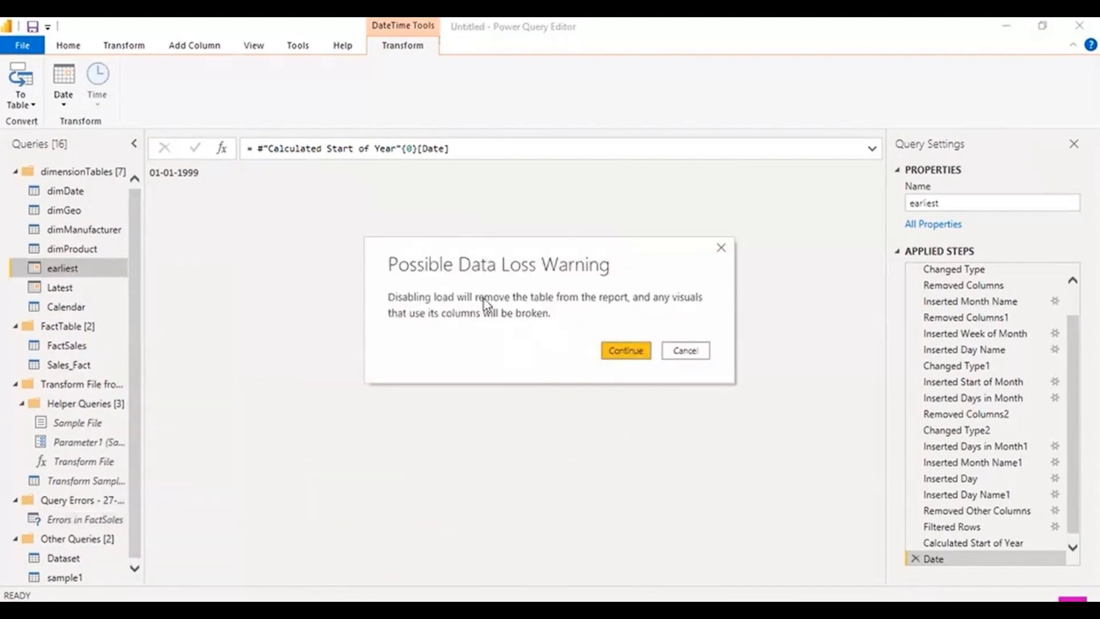
{"action": "left_click", "coordinate": [618, 355]}
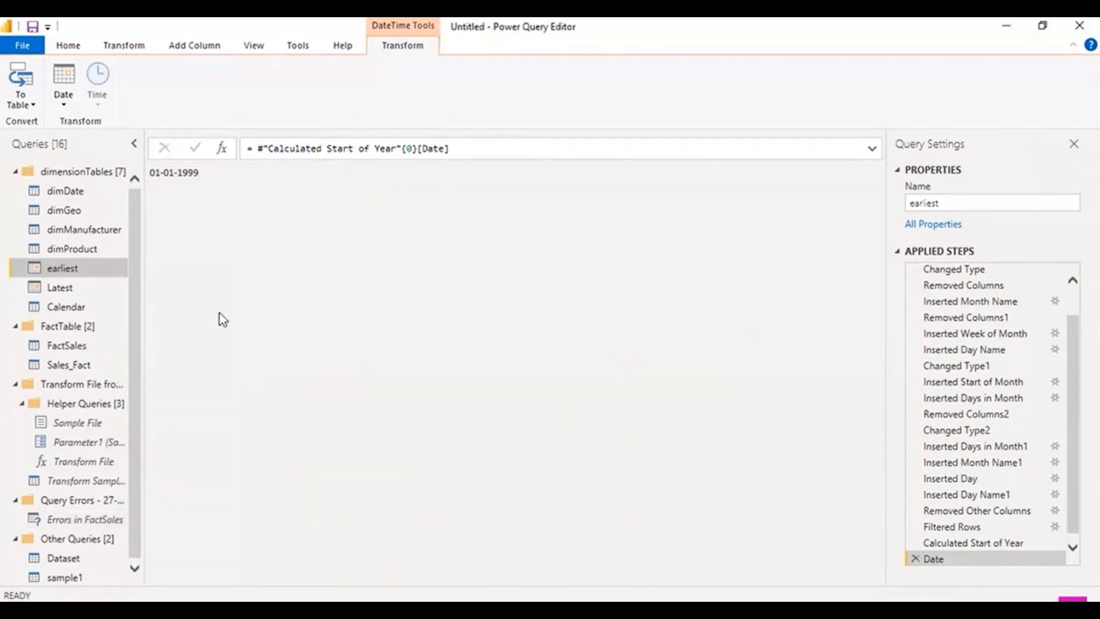
Disable loading of the Latest query into the report, accepting the possible data loss, and select the Calendar query.
{"action": "left_click", "coordinate": [61, 288]}
{"action": "right_click", "coordinate": [62, 289]}
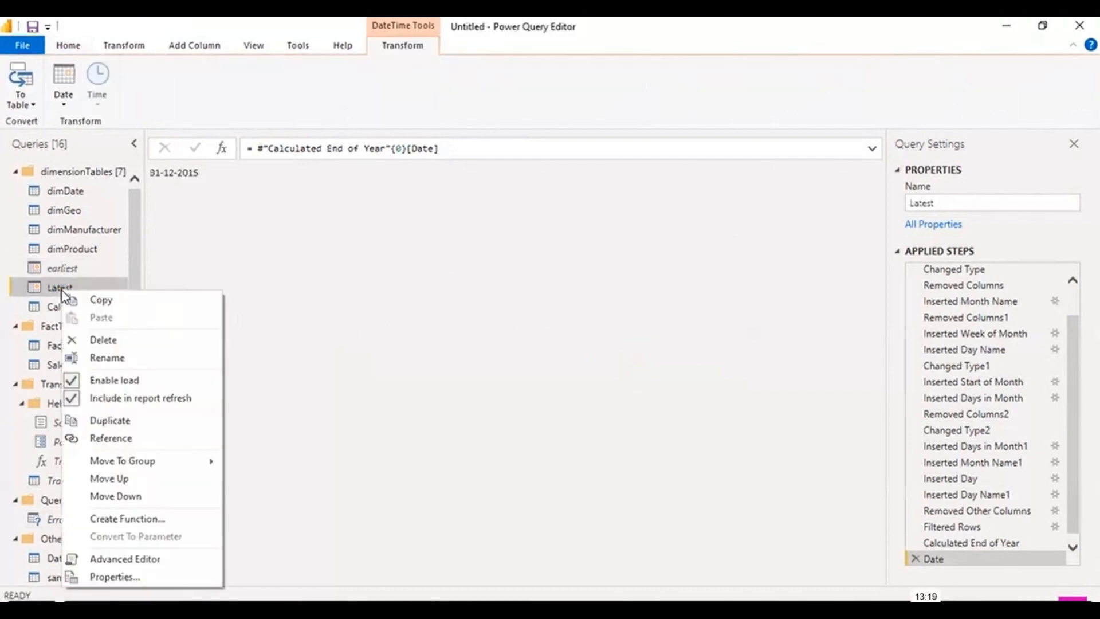
{"action": "left_click", "coordinate": [73, 381]}
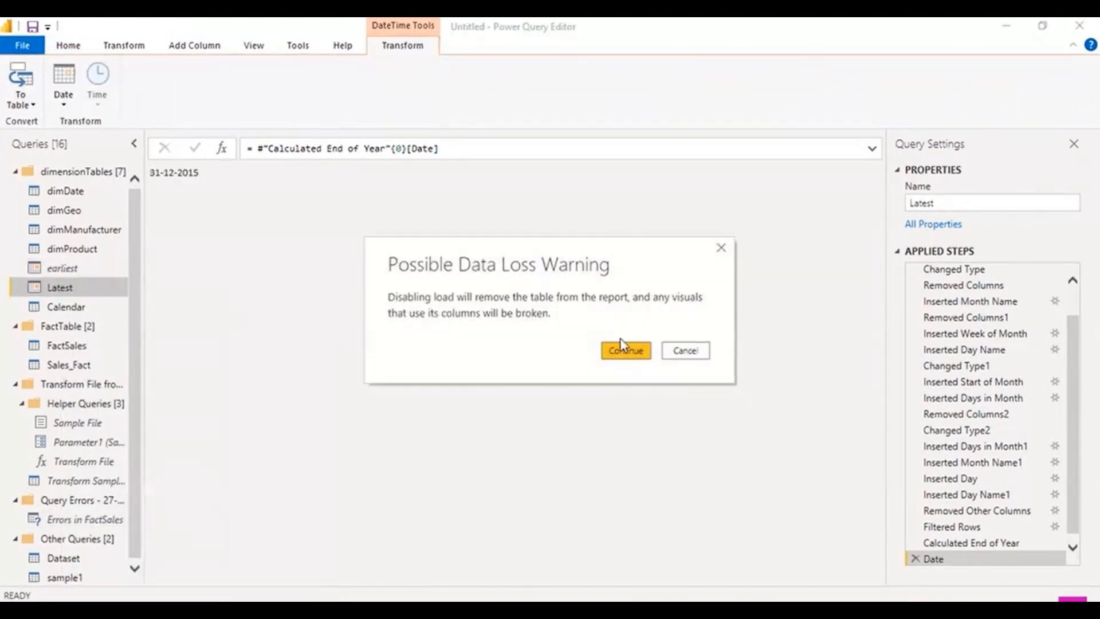
{"action": "left_click", "coordinate": [623, 347]}
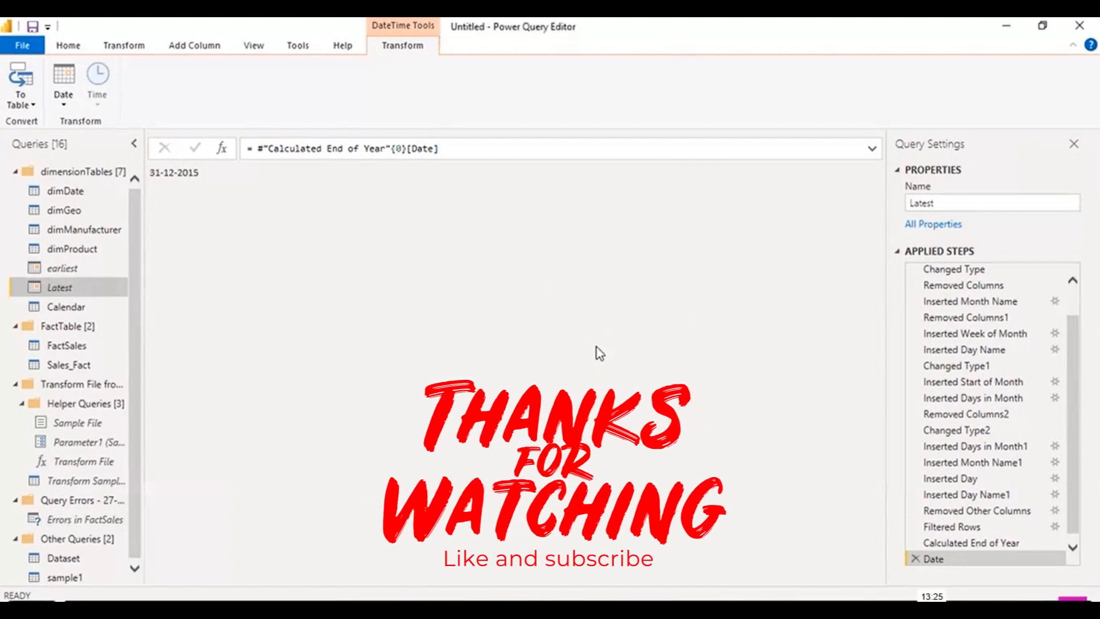
{"action": "left_click", "coordinate": [71, 308]}
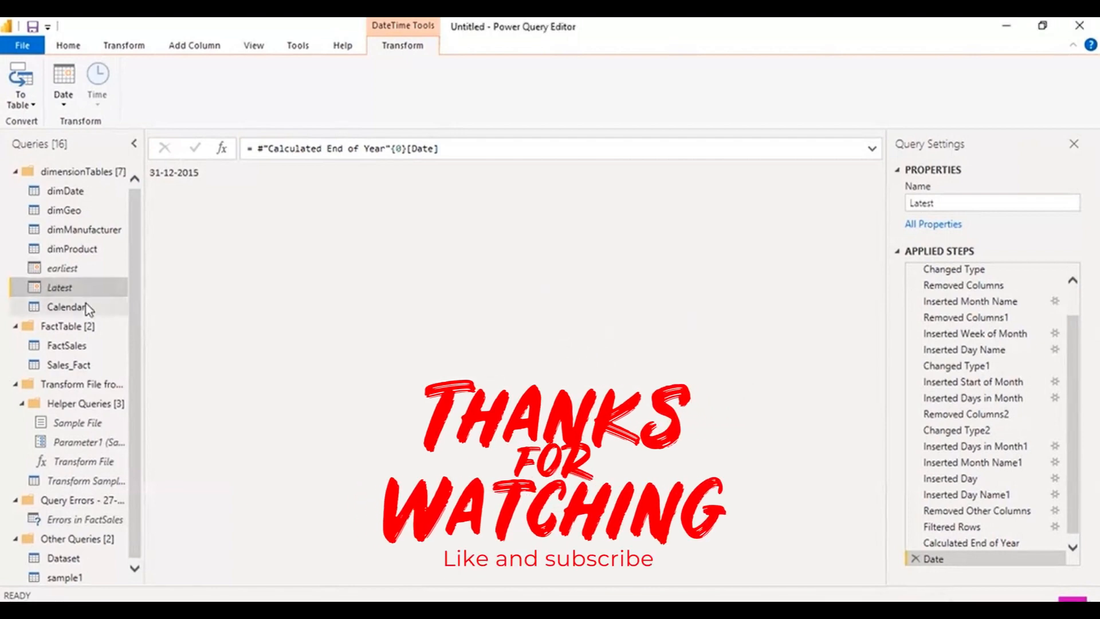